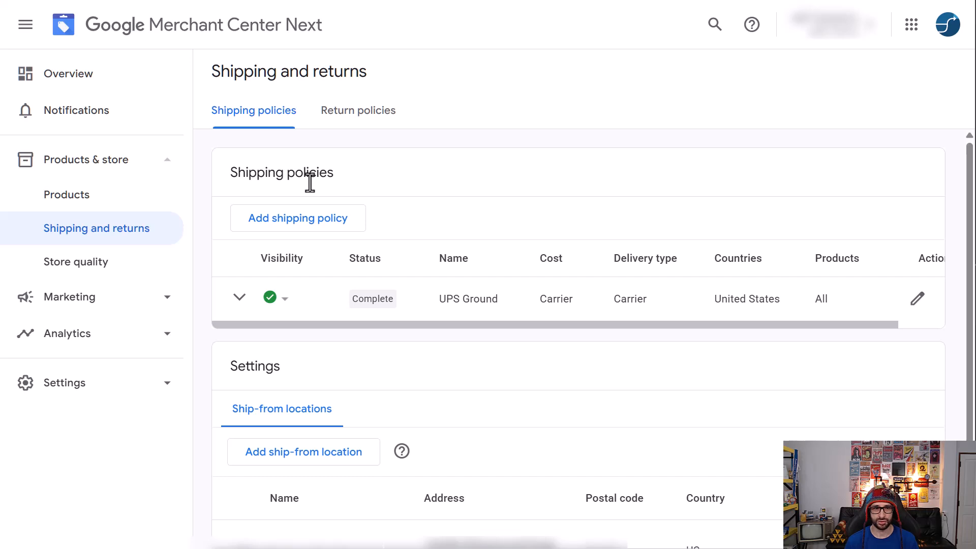
# Step: Review the shipping policies in Merchant Center and the item-level shipping values of the products in the 0 GM Feed Sample spreadsheet
pyautogui.click(100, 390)
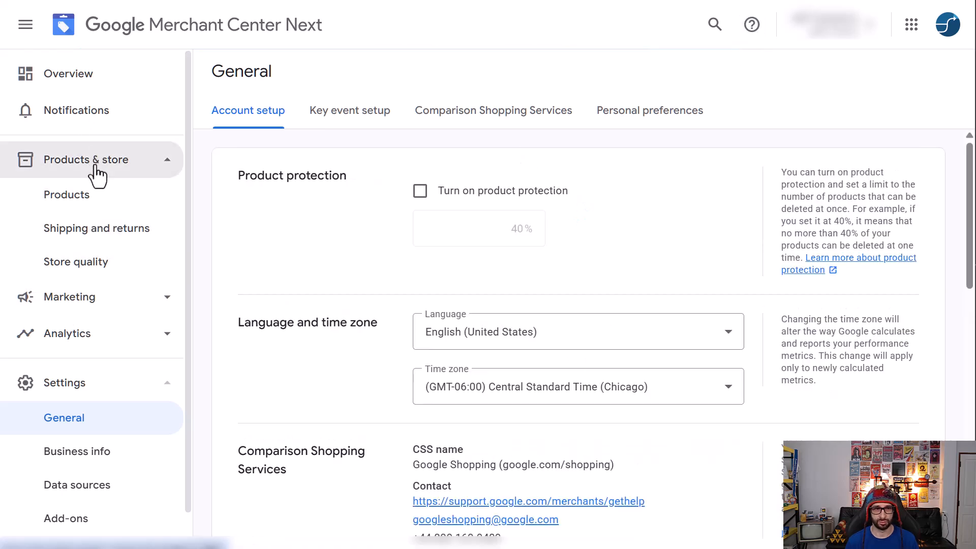
pyautogui.click(106, 244)
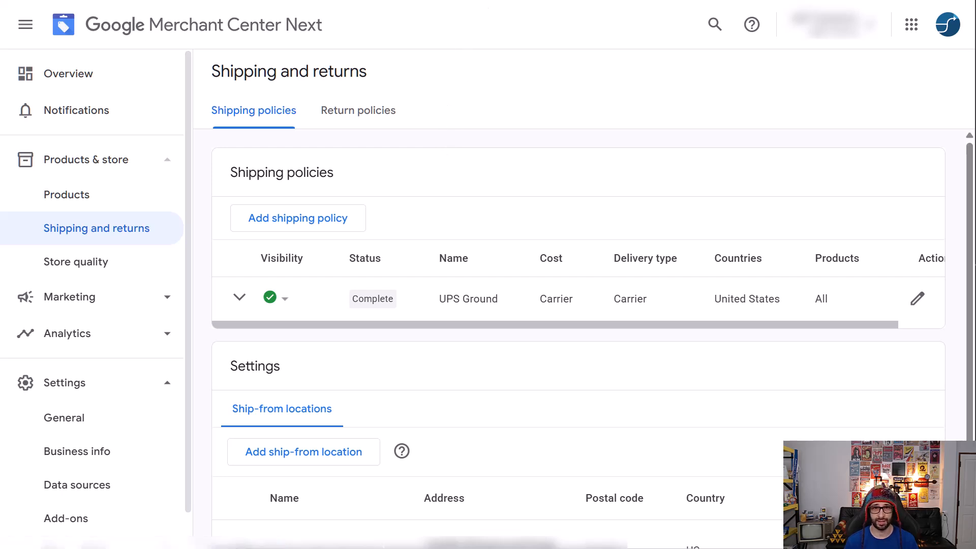
pyautogui.click(457, 2)
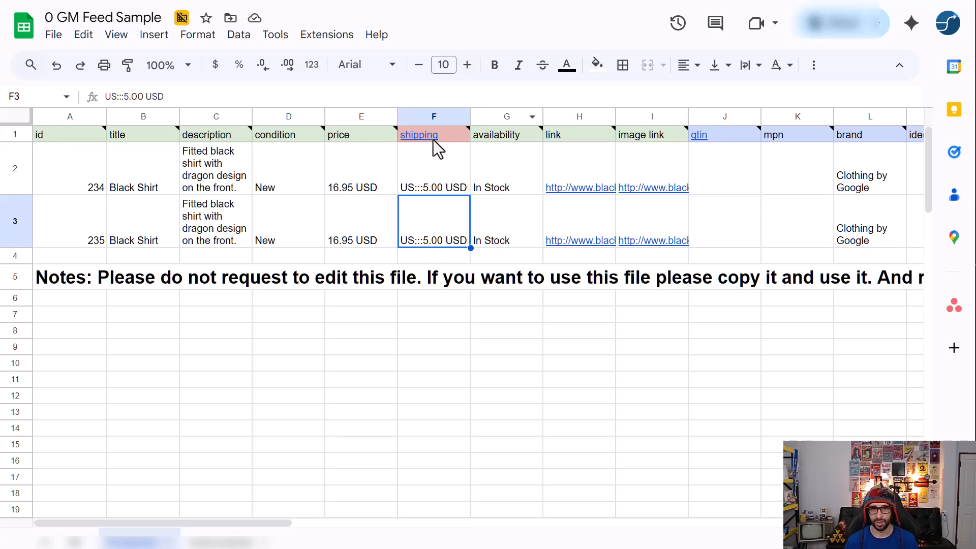
pyautogui.click(449, 185)
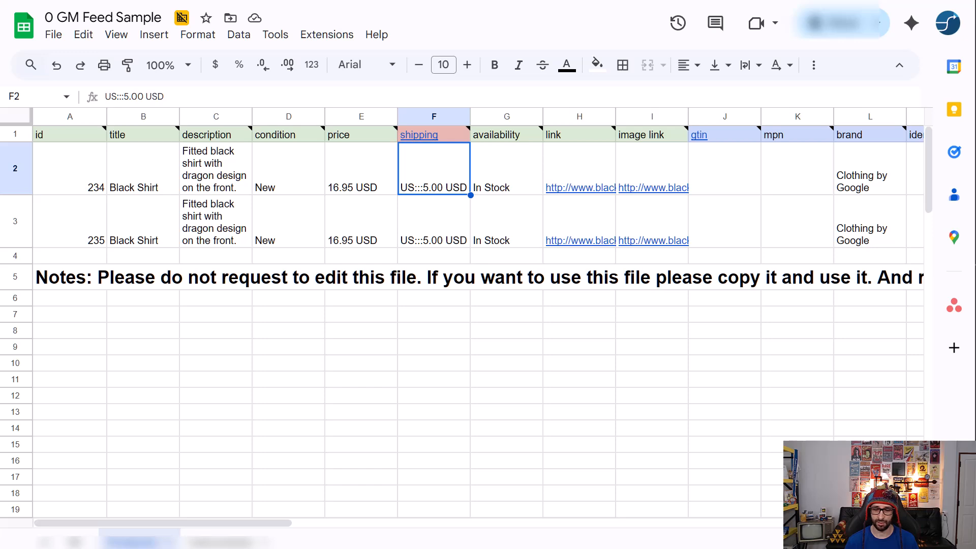
pyautogui.hotkey('alt', 'Tab')
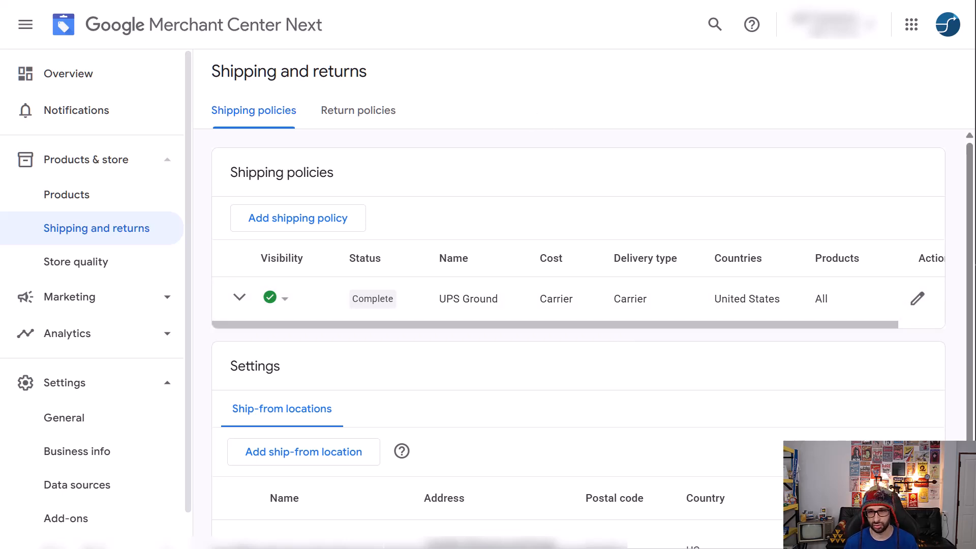
pyautogui.click(447, 1)
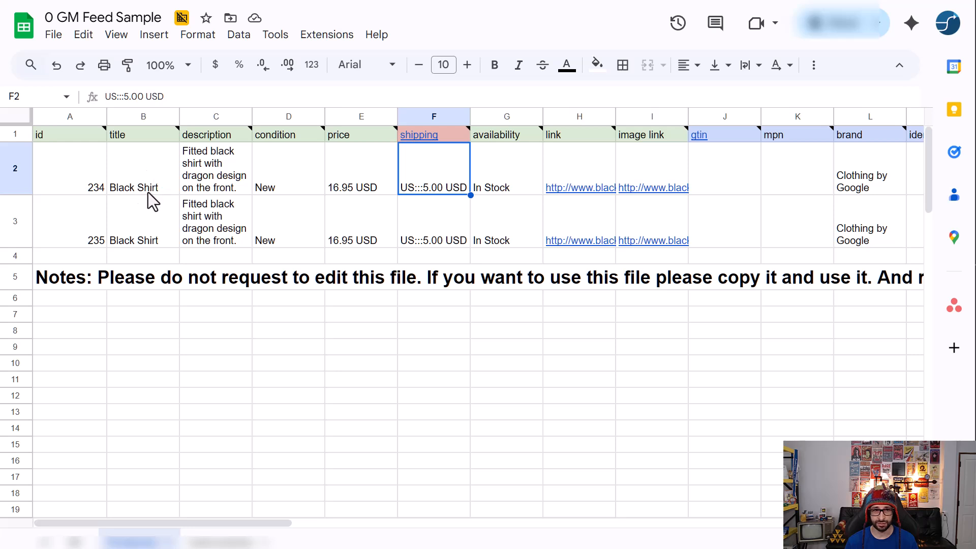
pyautogui.click(86, 174)
pyautogui.click(438, 176)
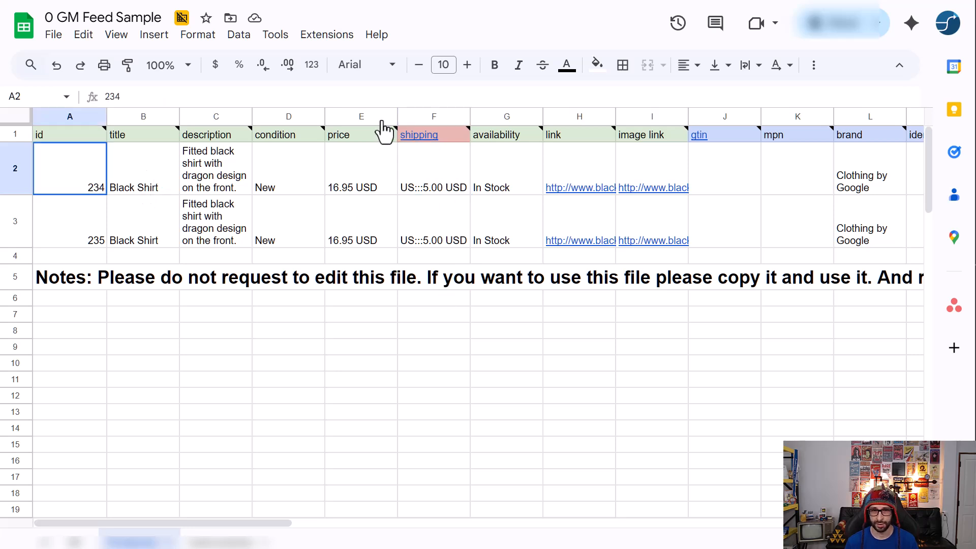
pyautogui.click(438, 176)
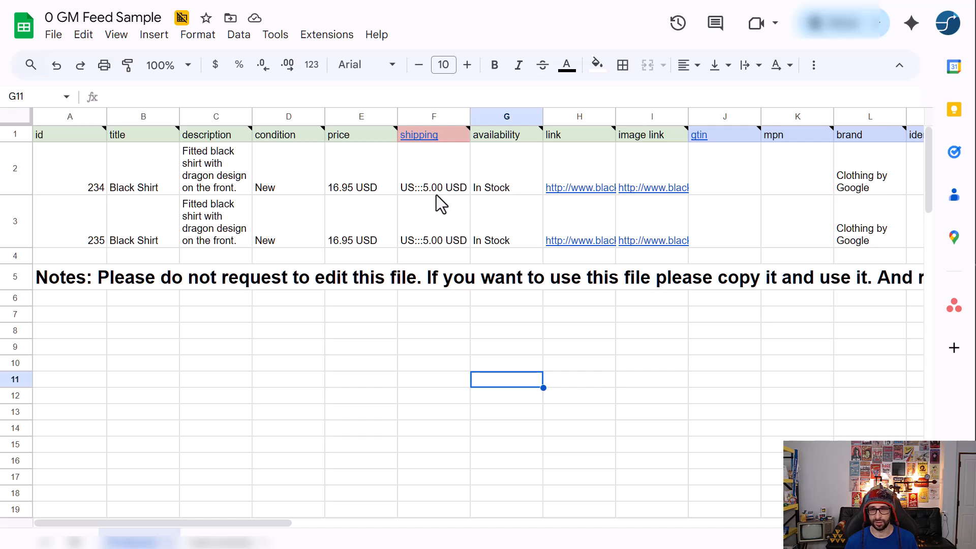
# Step: Insert a column before the availability column and copy the shipping header and both product values into it
pyautogui.click(496, 116)
pyautogui.rightClick(497, 114)
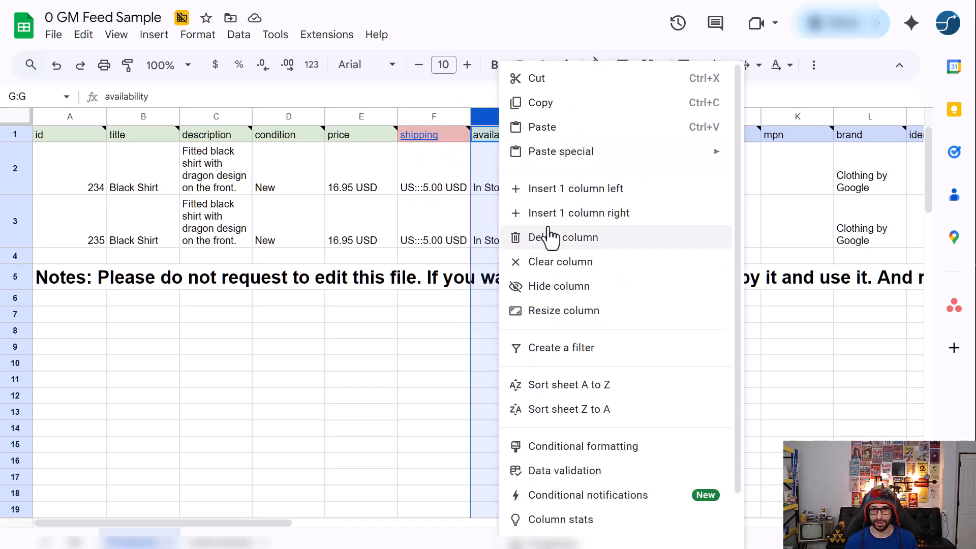
pyautogui.click(560, 188)
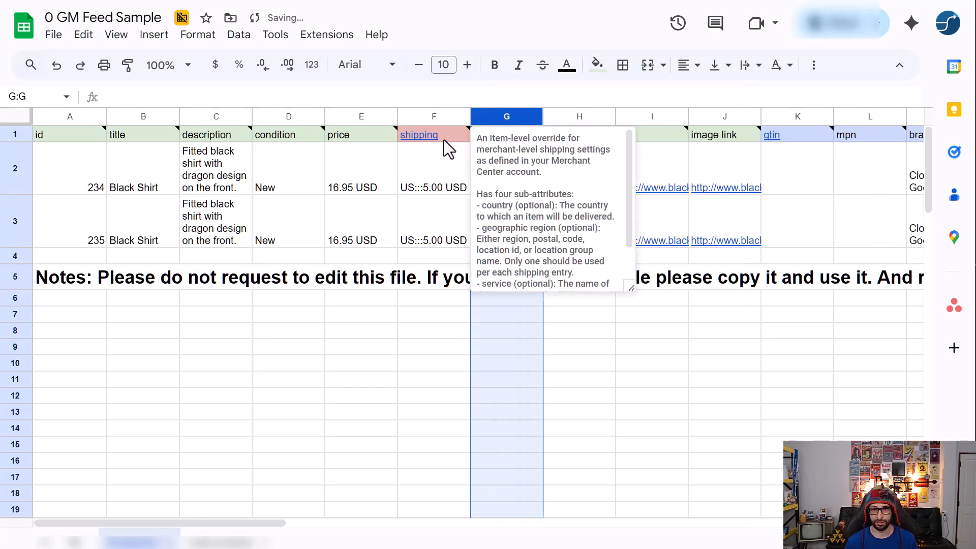
pyautogui.moveTo(443, 139); pyautogui.dragTo(450, 214)
pyautogui.hotkey('ctrl', 'c')
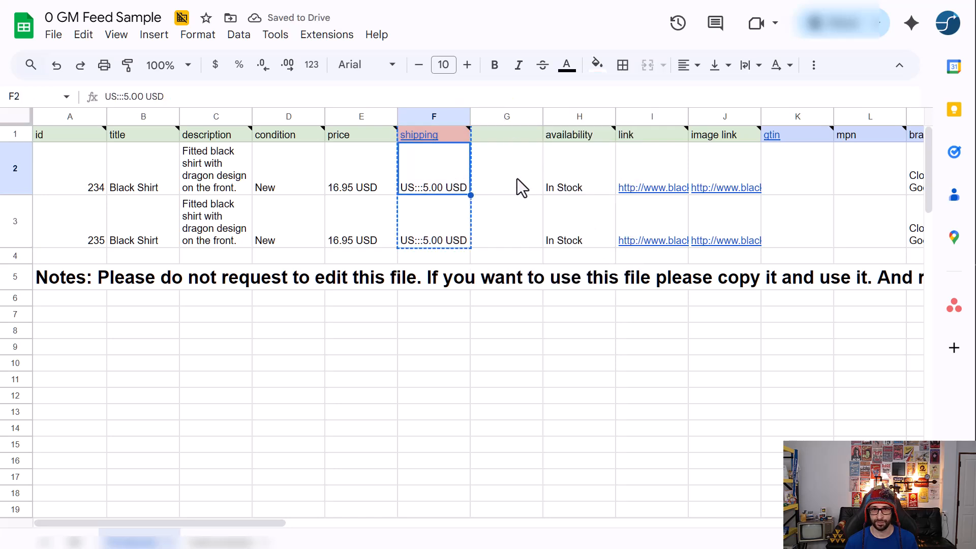
pyautogui.click(508, 134)
pyautogui.hotkey('ctrl', 'v')
pyautogui.click(503, 299)
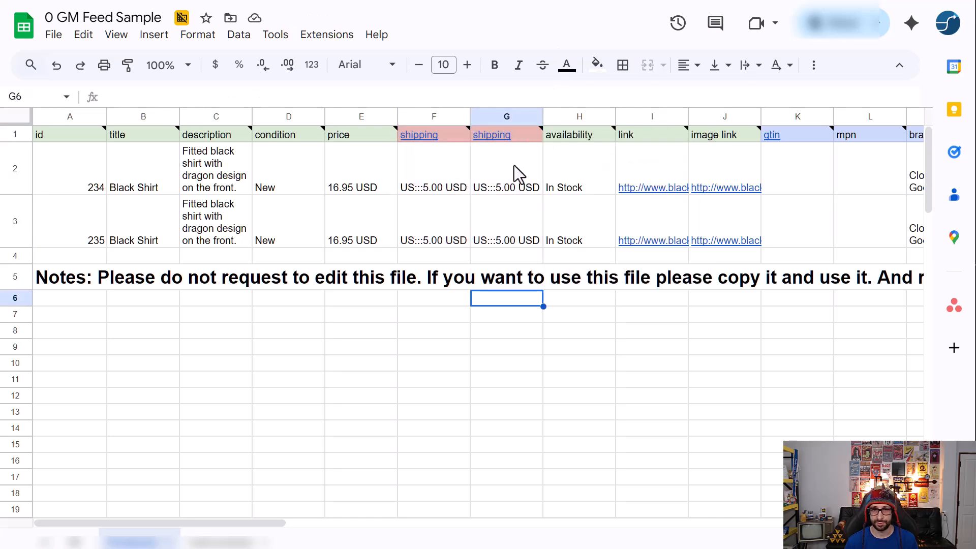
# Step: Replace the header in G1 with shipping(country:postal_code:price:min_handling_time:max_handling_time:min_transit_time:max_transit_time) and fit the column width to it
pyautogui.click(513, 137)
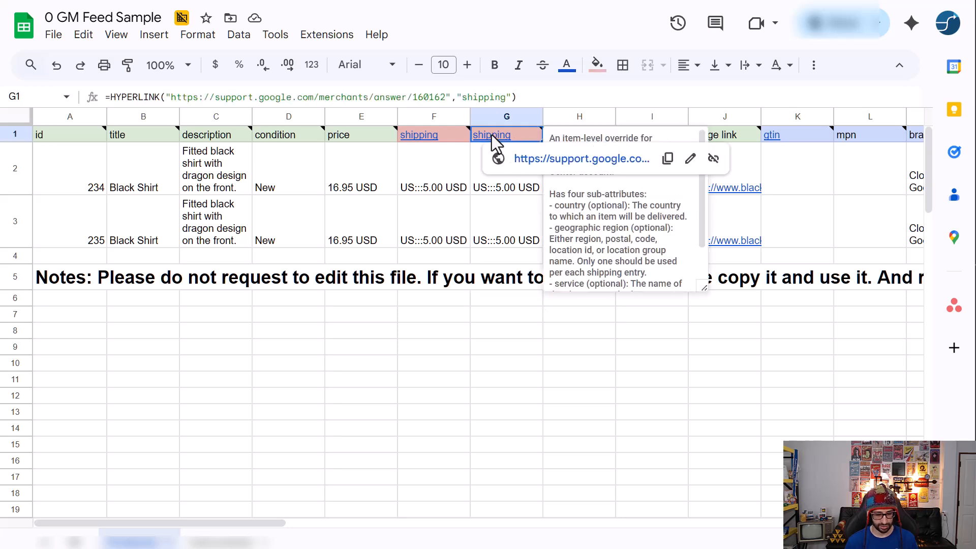
pyautogui.tripleClick(323, 100)
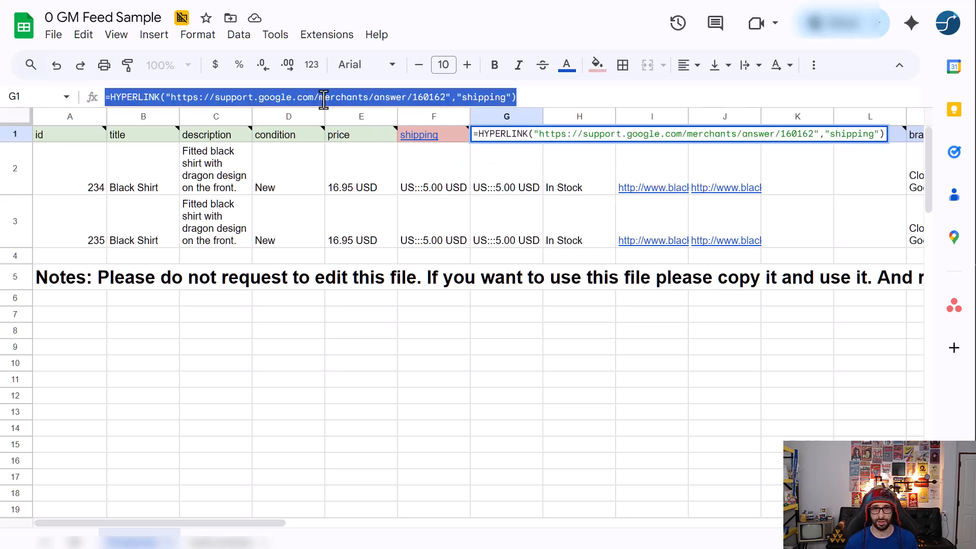
pyautogui.hotkey('ctrl', 'v')
pyautogui.press('Return')
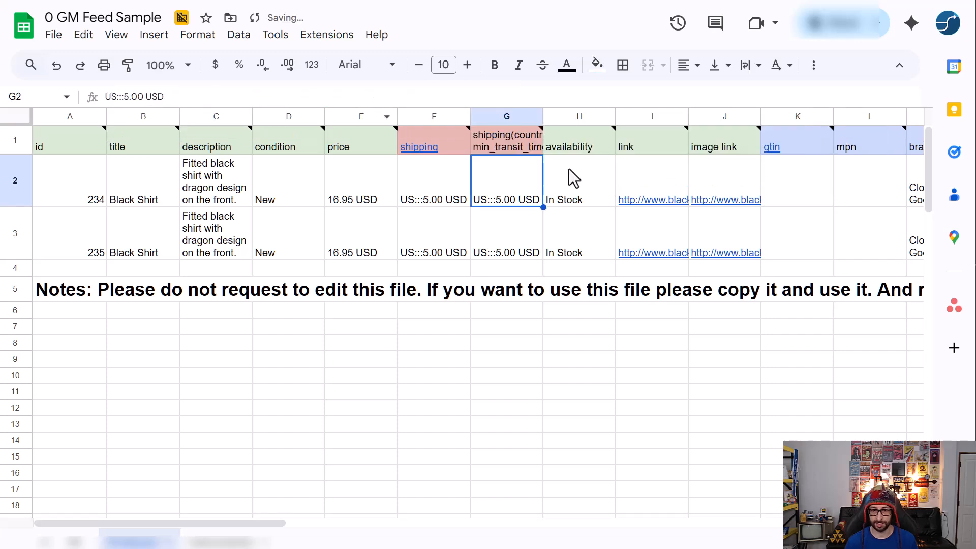
pyautogui.doubleClick(543, 116)
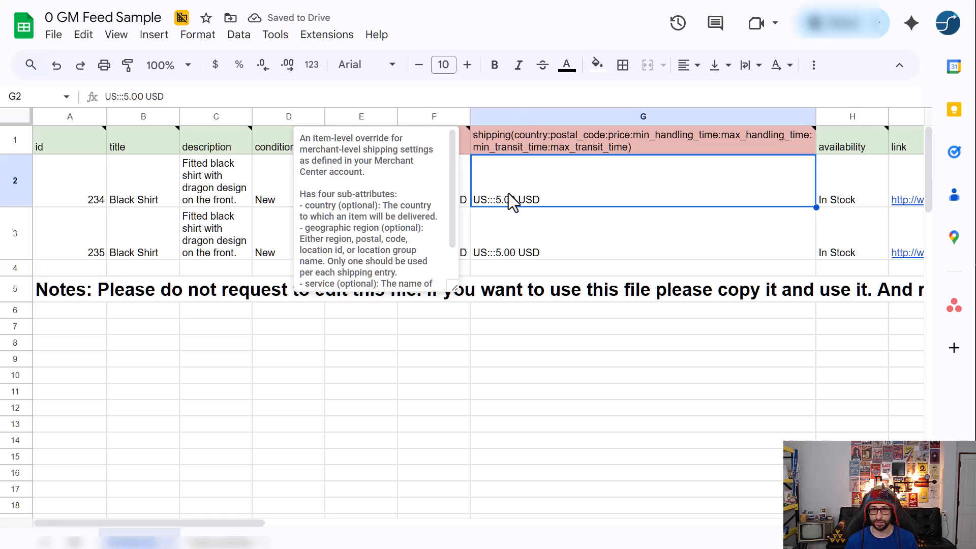
# Step: Add postal code 10013 to the shipping value in G2 and remove the extra colon, making it US:10013:5.00 USD
pyautogui.doubleClick(493, 201)
pyautogui.click(492, 169)
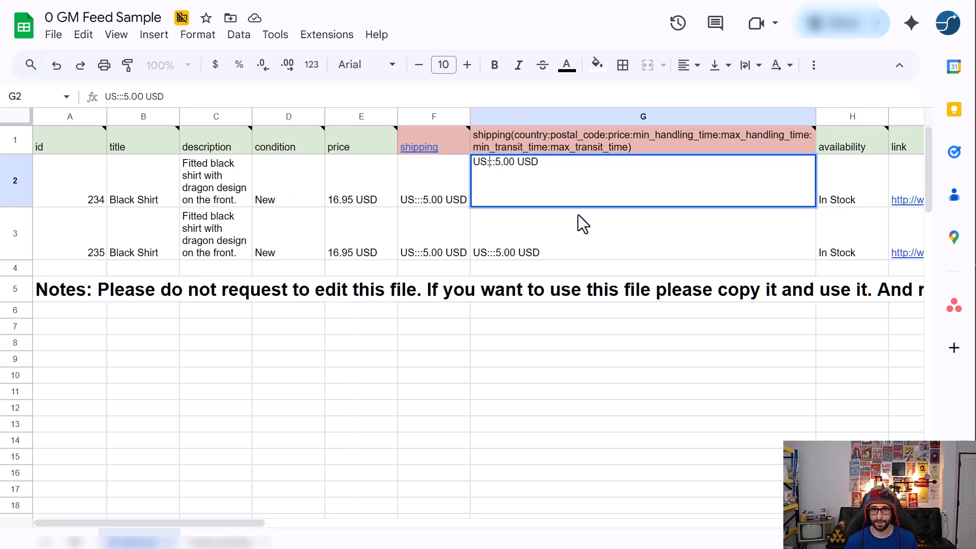
pyautogui.write('10013')
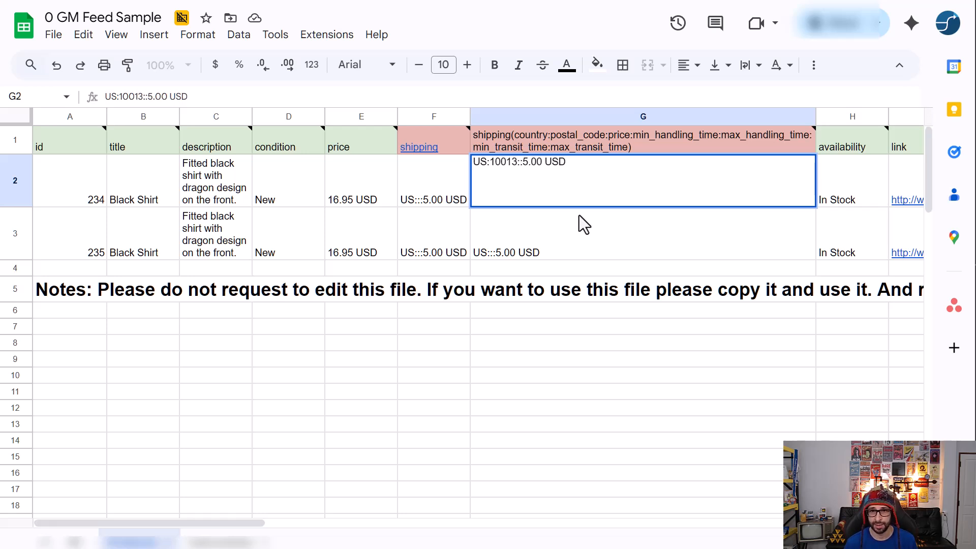
pyautogui.press('Right')
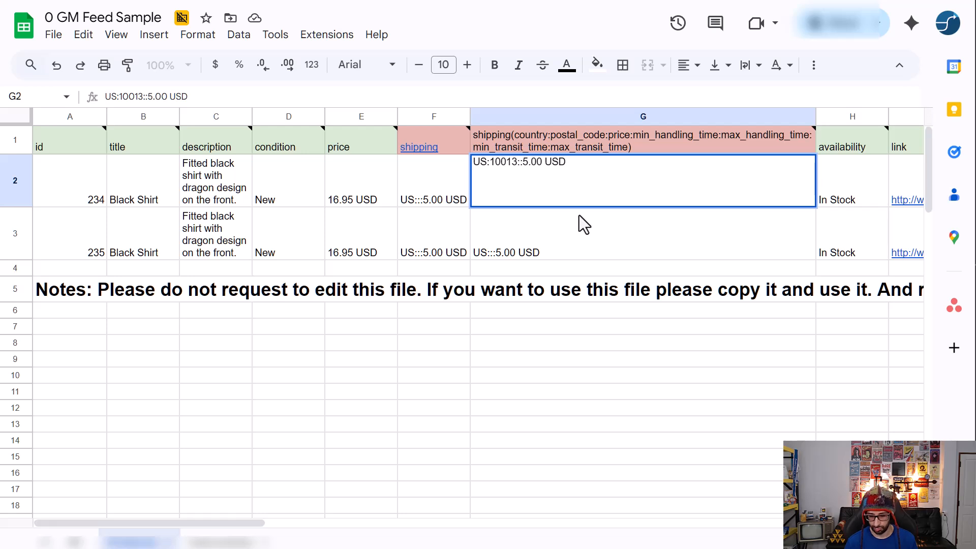
pyautogui.press('BackSpace')
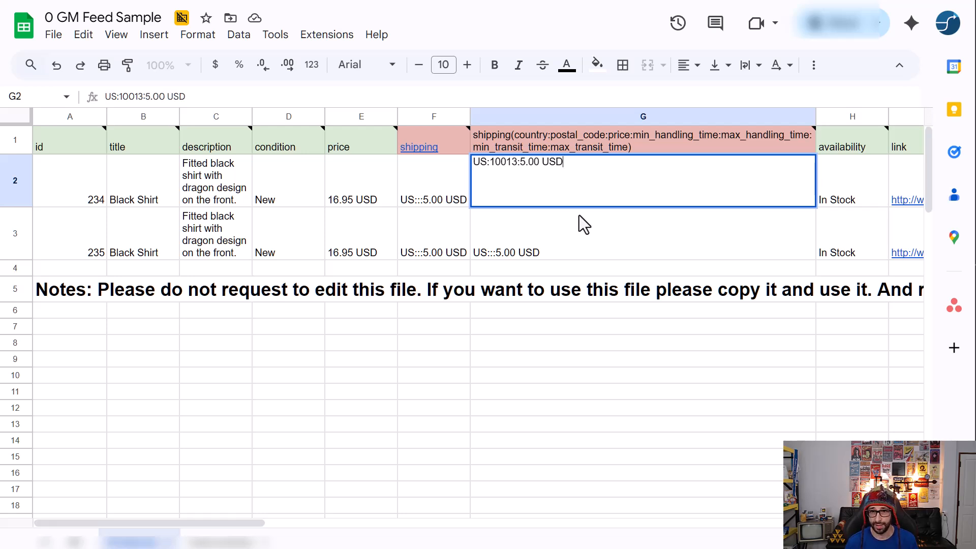
# Step: Append handling times 0 and 2 and transit times 3 and 5 to the G2 shipping value, separated by colons
pyautogui.write(':')
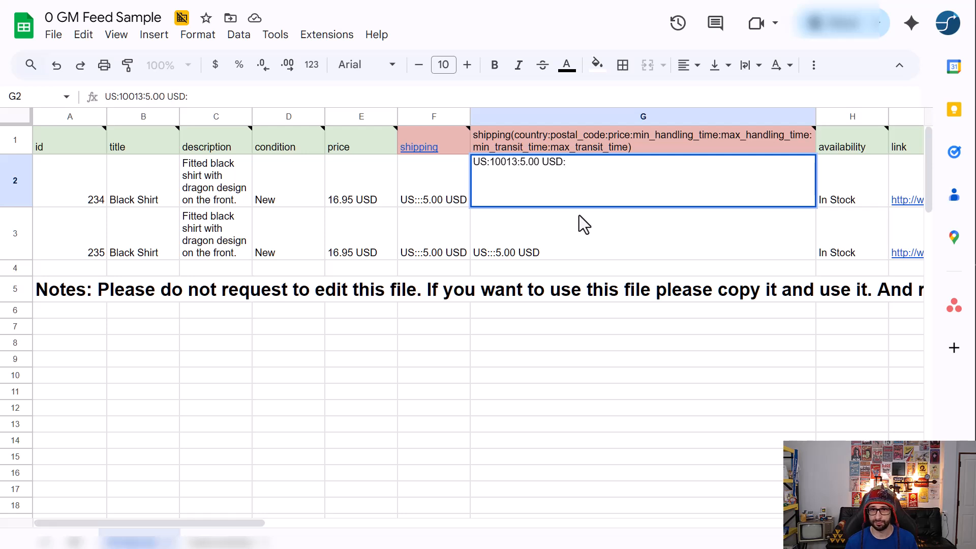
pyautogui.write('0:')
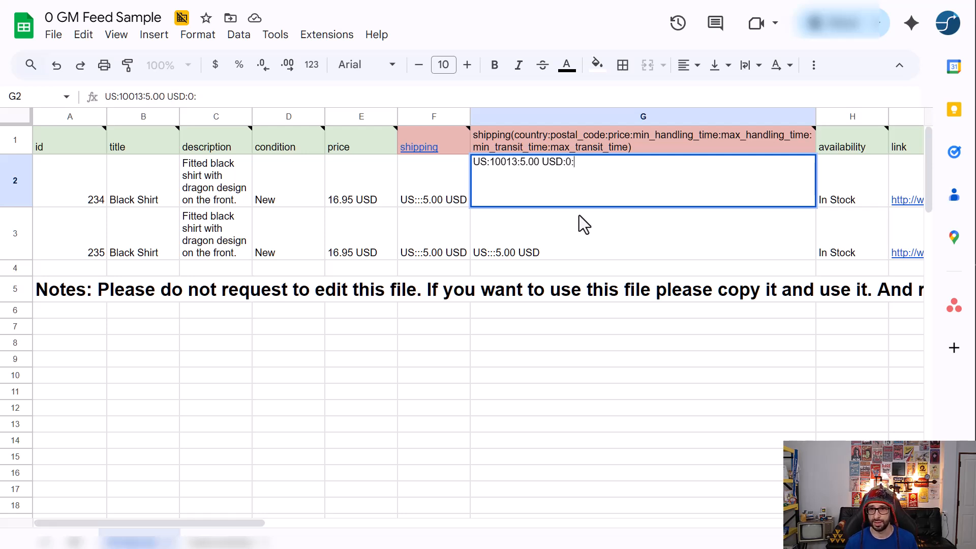
pyautogui.write('2')
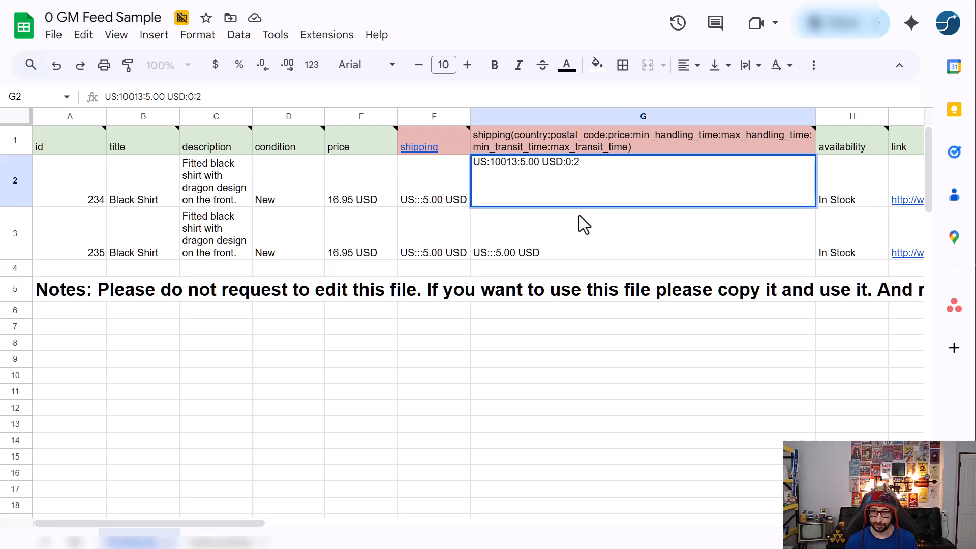
pyautogui.write(':3:')
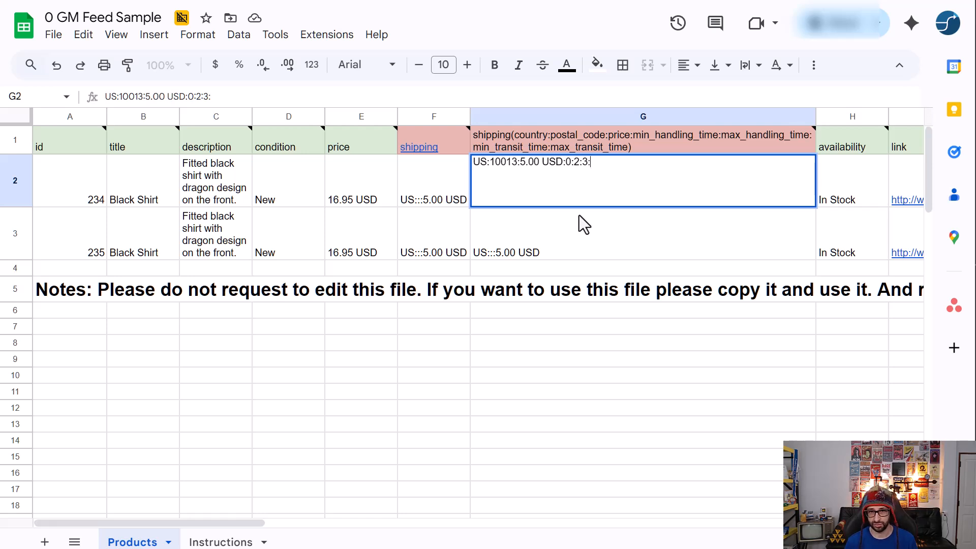
pyautogui.write('5')
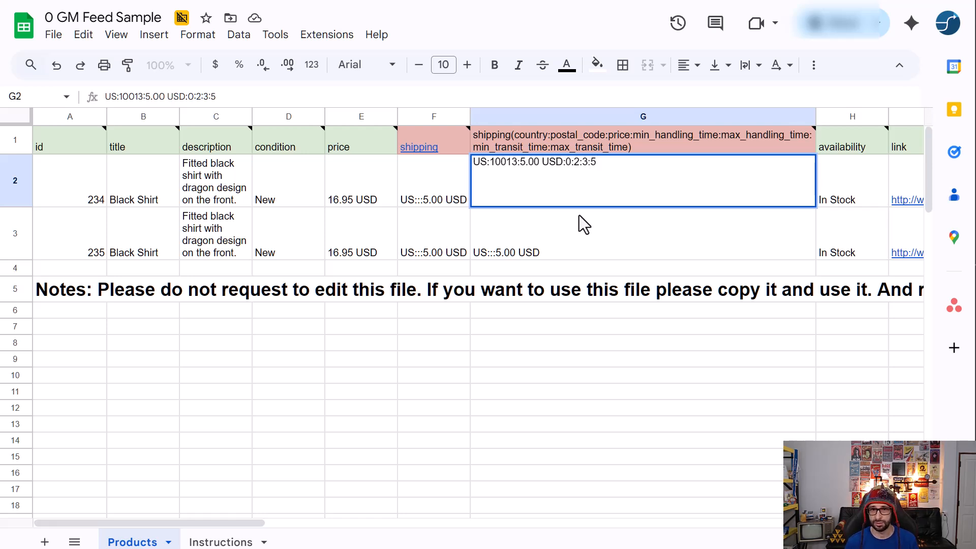
pyautogui.press('Return')
pyautogui.press('Up')
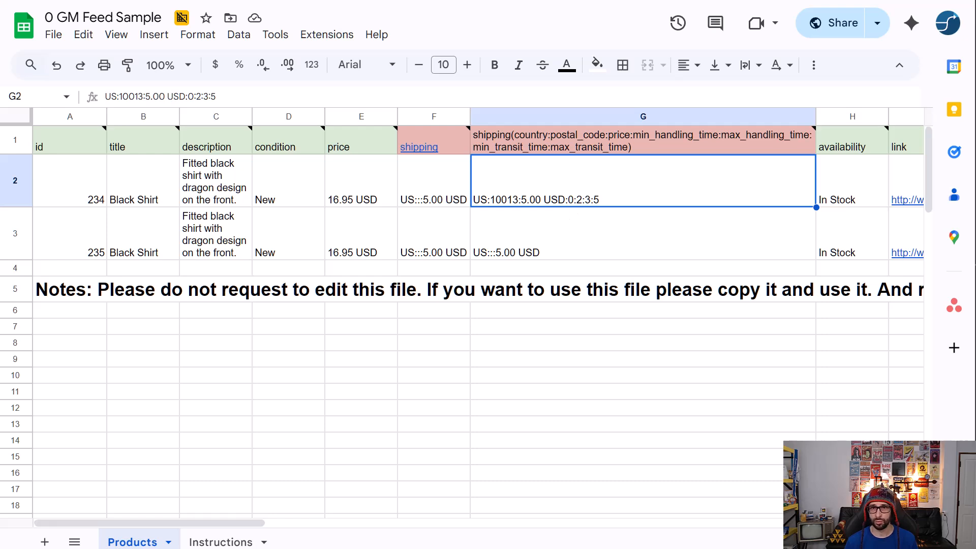
# Step: Examine the shipping sub-attribute rules in Merchant Center Help, comparing the sheet's value, and the shipping entries of feed.xml in the code editor
pyautogui.hotkey('ctrl', 'Tab')
pyautogui.click(561, 333)
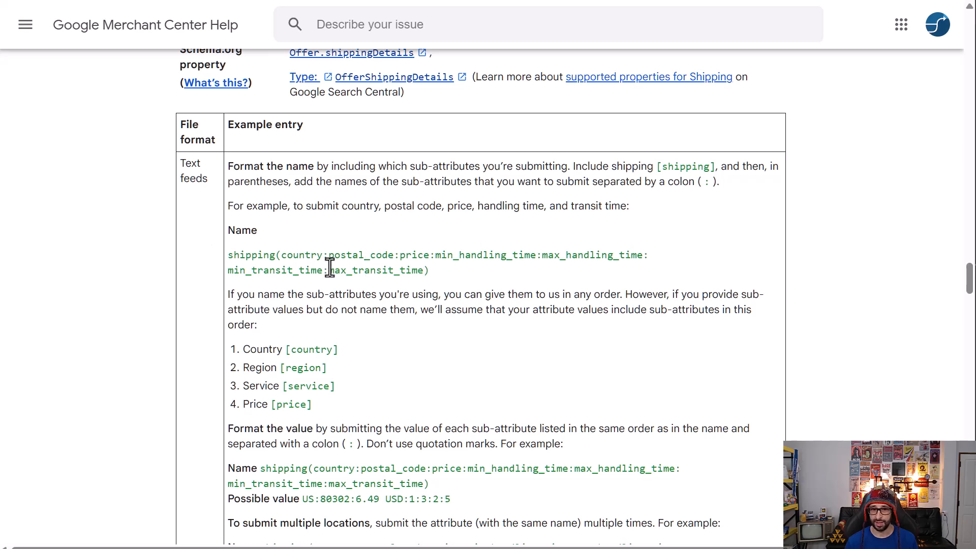
pyautogui.scroll(15, 496, 293)
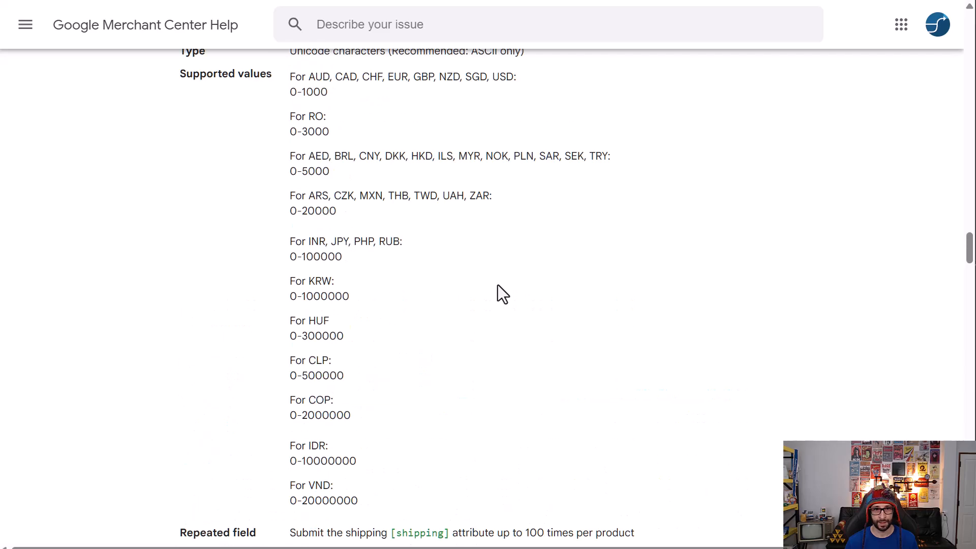
pyautogui.scroll(12, 498, 292)
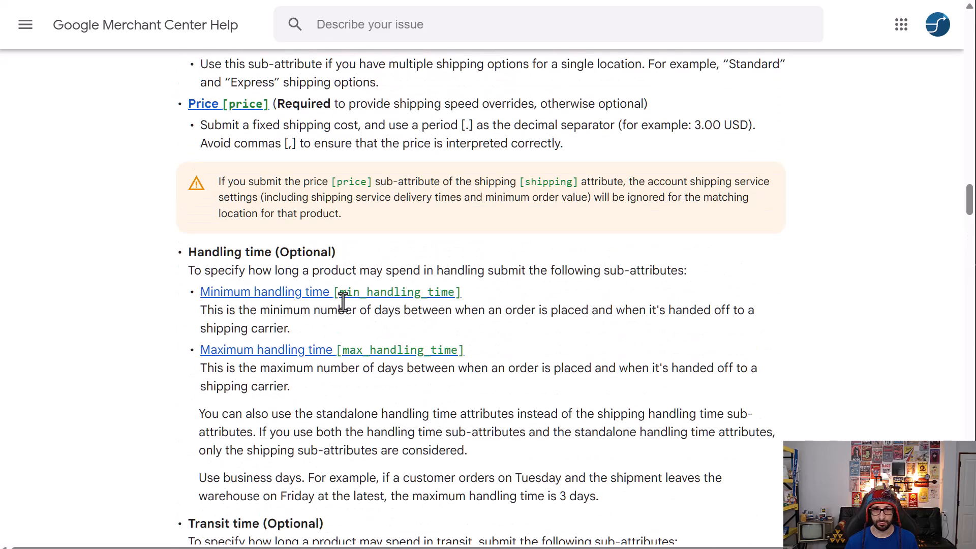
pyautogui.scroll(-4, 351, 310)
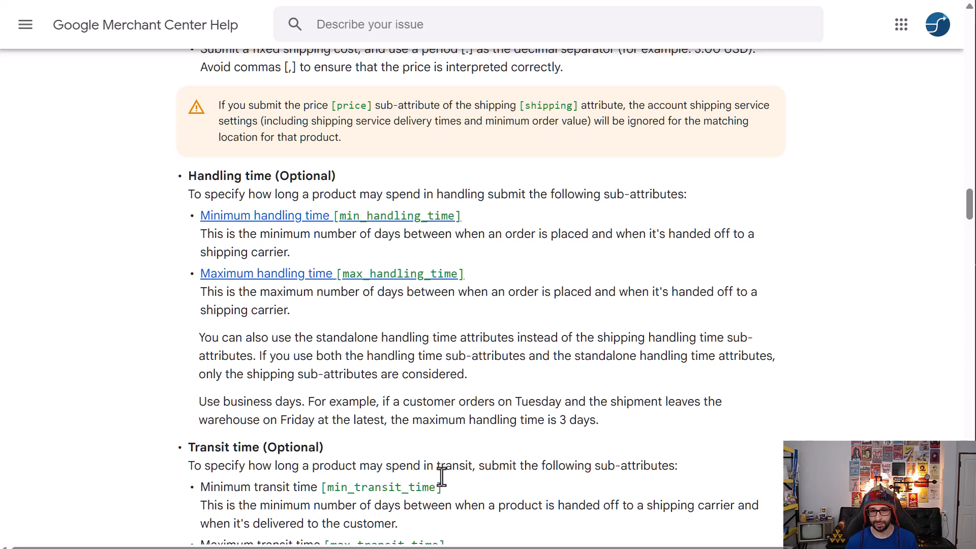
pyautogui.scroll(4, 449, 339)
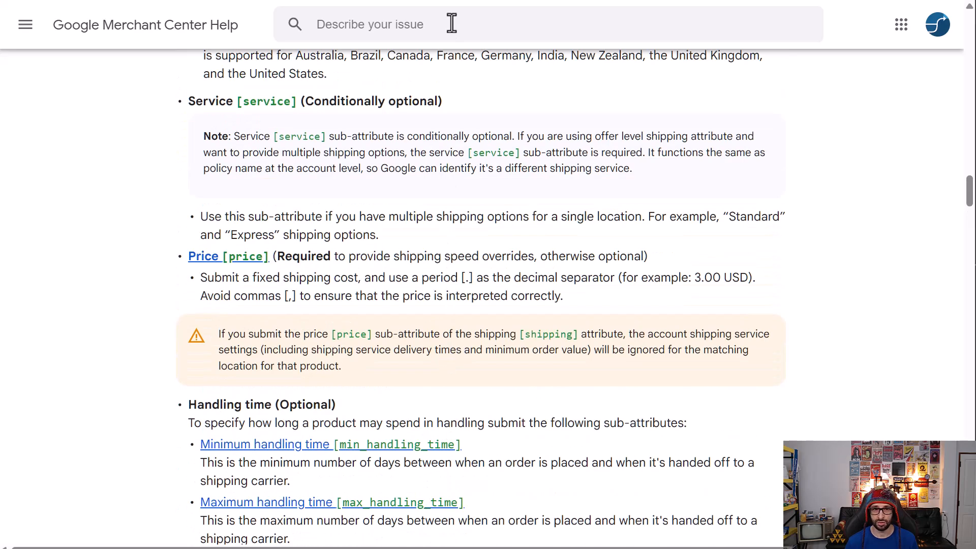
pyautogui.hotkey('ctrl', 'Tab')
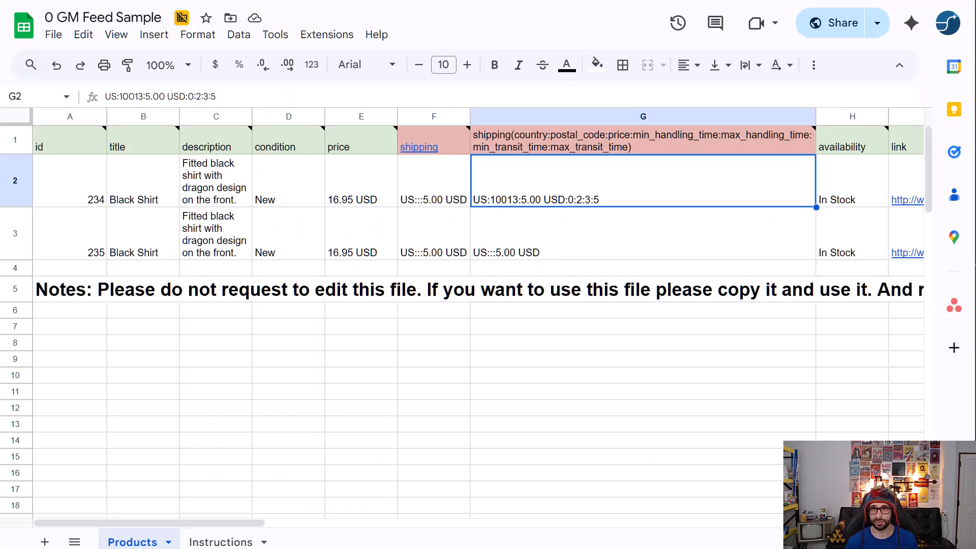
pyautogui.hotkey('ctrl', 'shift', 'Tab')
pyautogui.scroll(6, 456, 360)
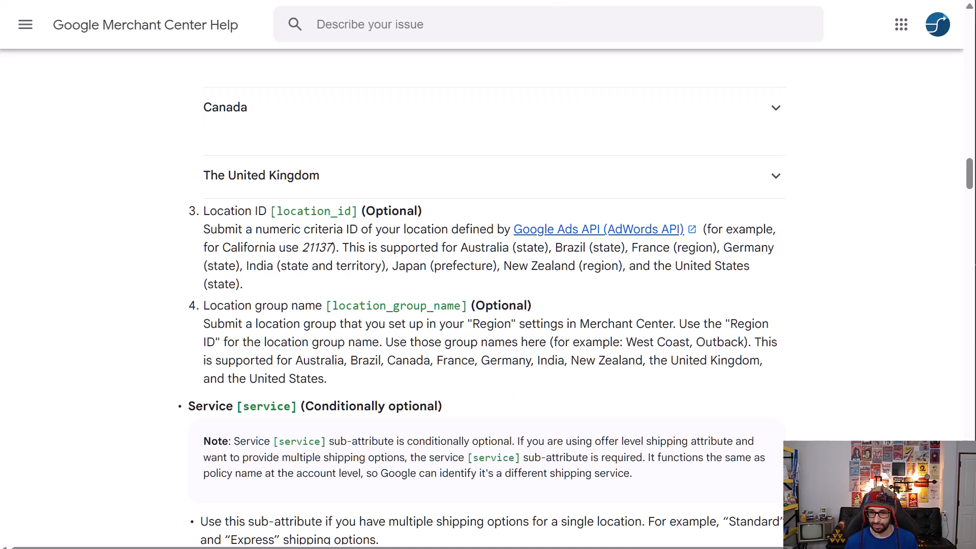
pyautogui.hotkey('alt', 'Tab')
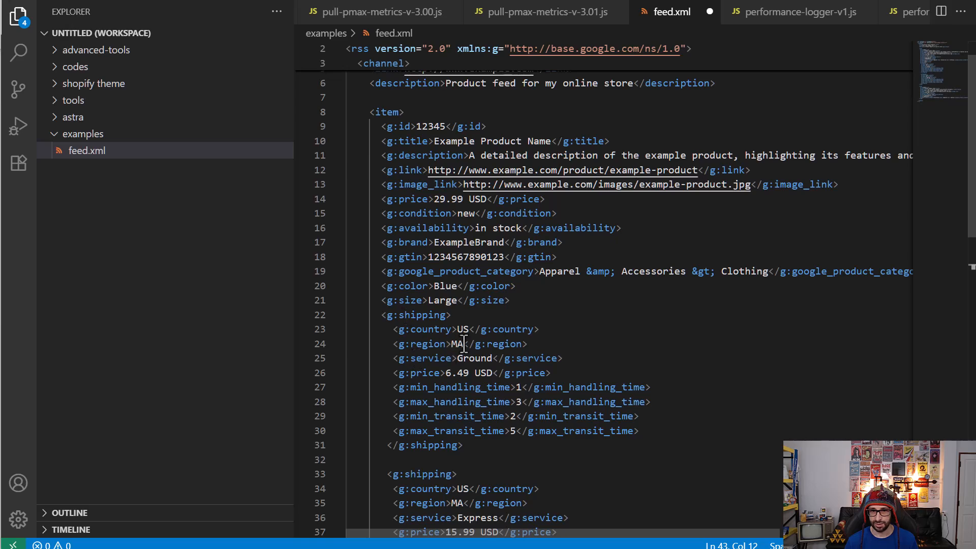
pyautogui.scroll(-3, 545, 381)
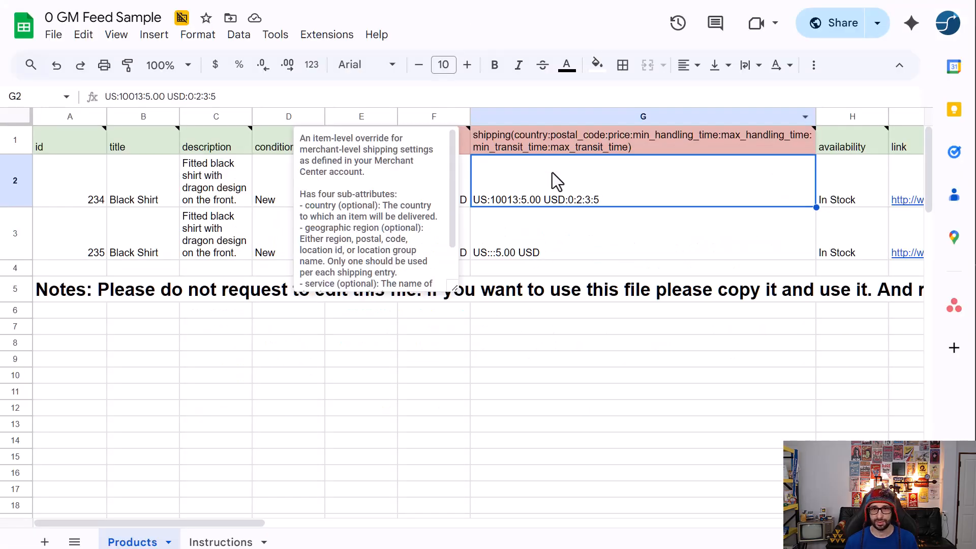
# Step: Switch to Google Merchant Center's shipping policies, add a new policy named Test and select United States as its country
pyautogui.click(571, 220)
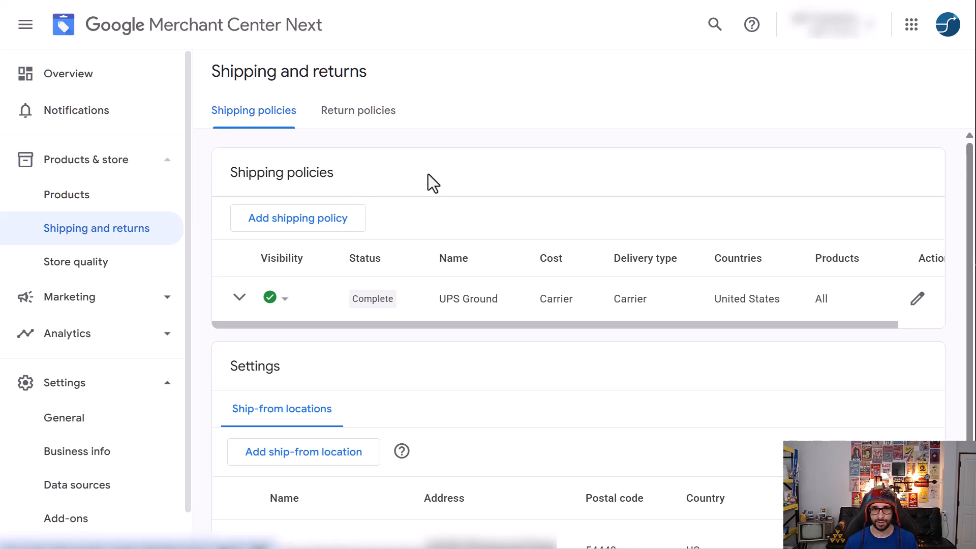
pyautogui.click(295, 230)
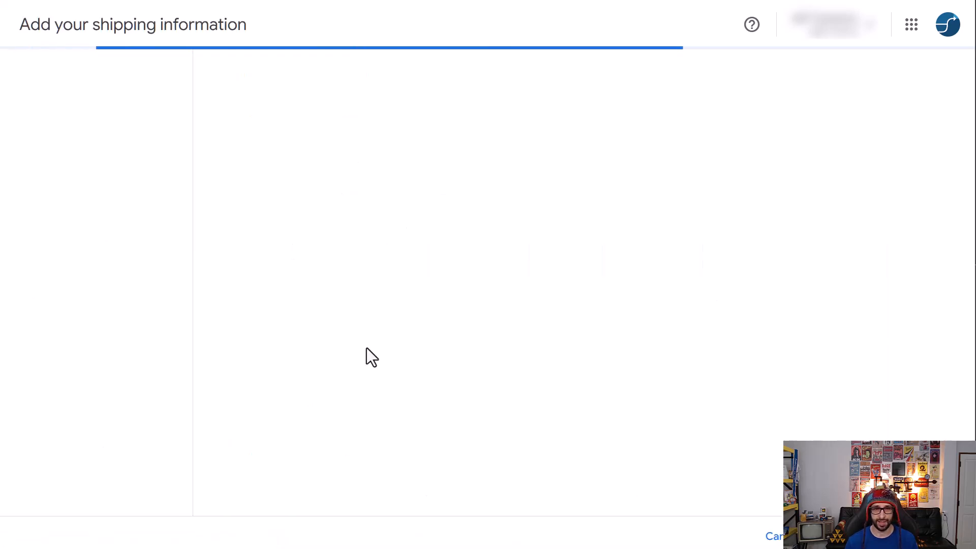
pyautogui.click(547, 285)
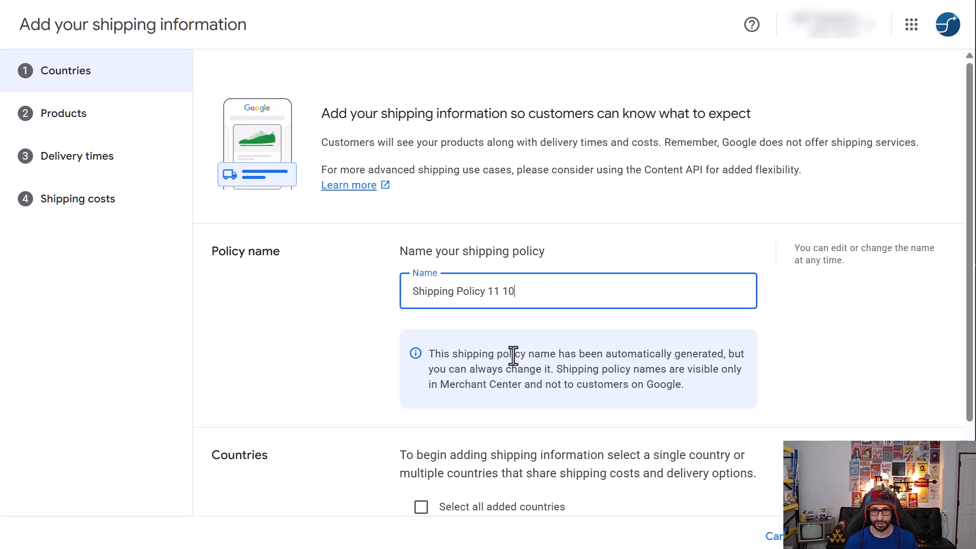
pyautogui.moveTo(518, 289); pyautogui.dragTo(411, 290)
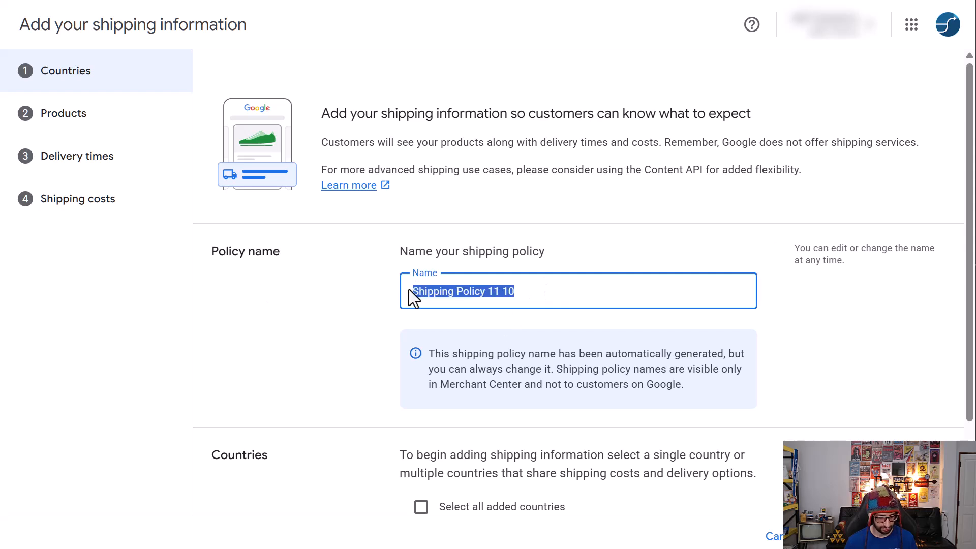
pyautogui.press('BackSpace')
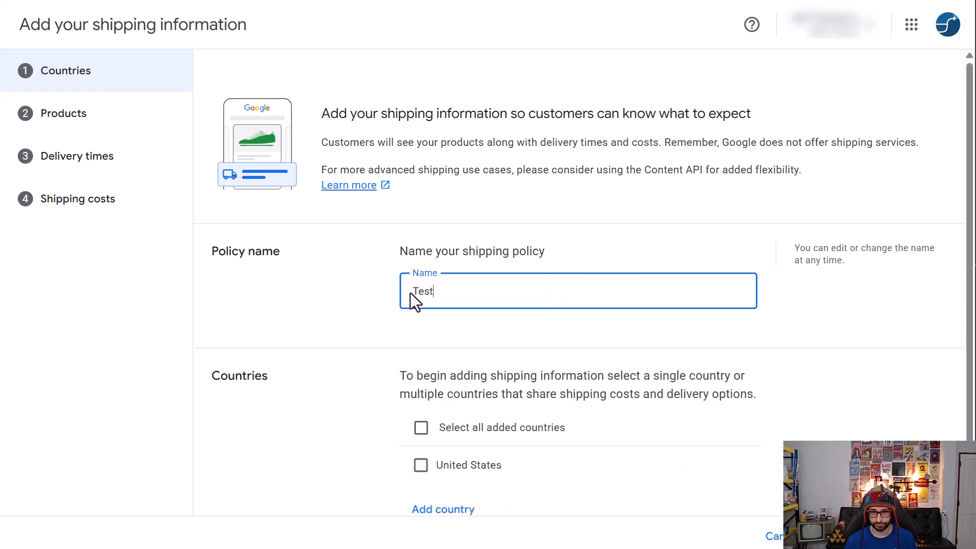
pyautogui.click(465, 469)
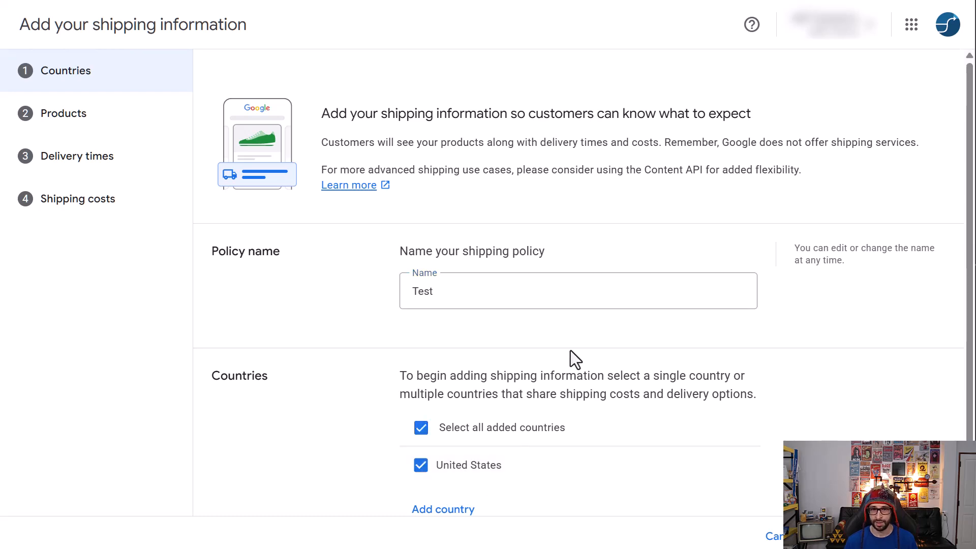
# Step: Add France to the list of countries available for the Test shipping policy
pyautogui.scroll(-1, 581, 309)
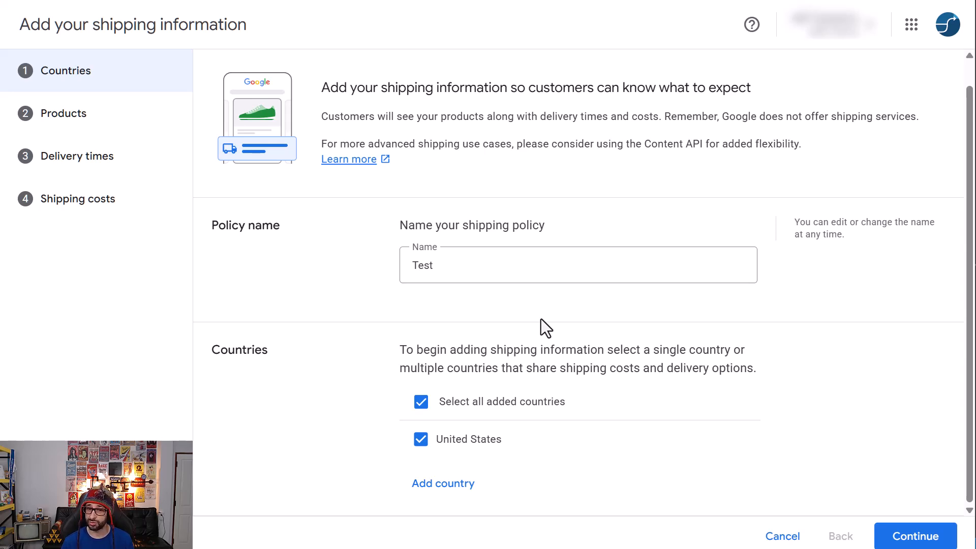
pyautogui.click(457, 483)
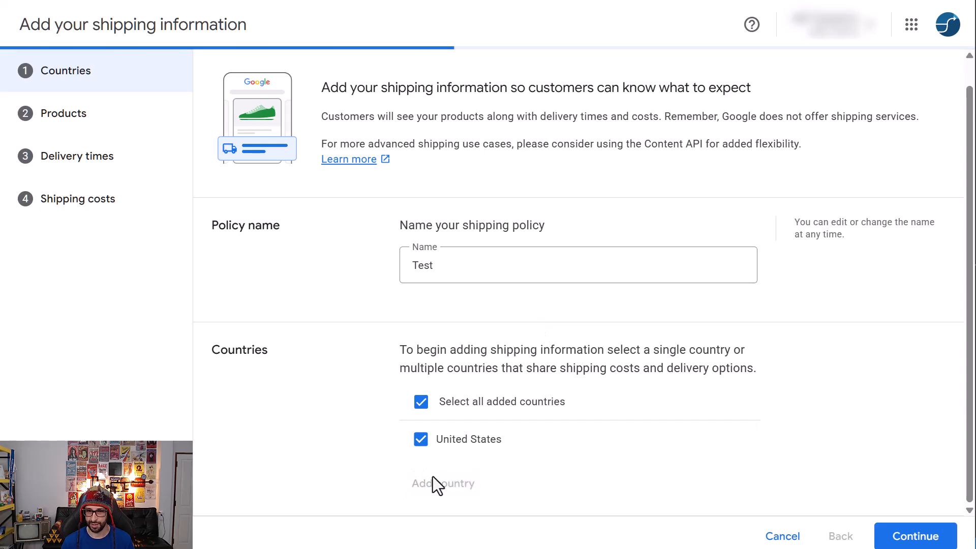
pyautogui.write('fra')
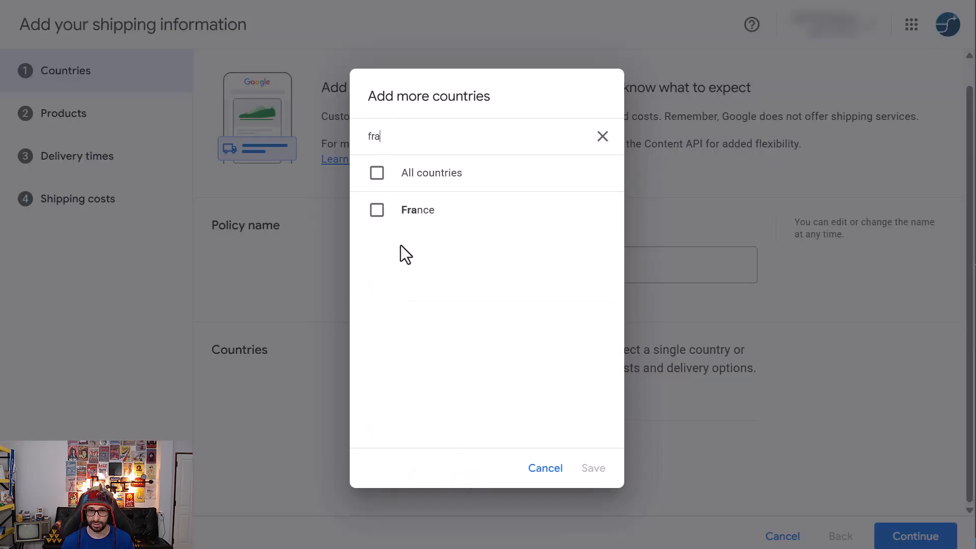
pyautogui.click(423, 225)
pyautogui.click(582, 465)
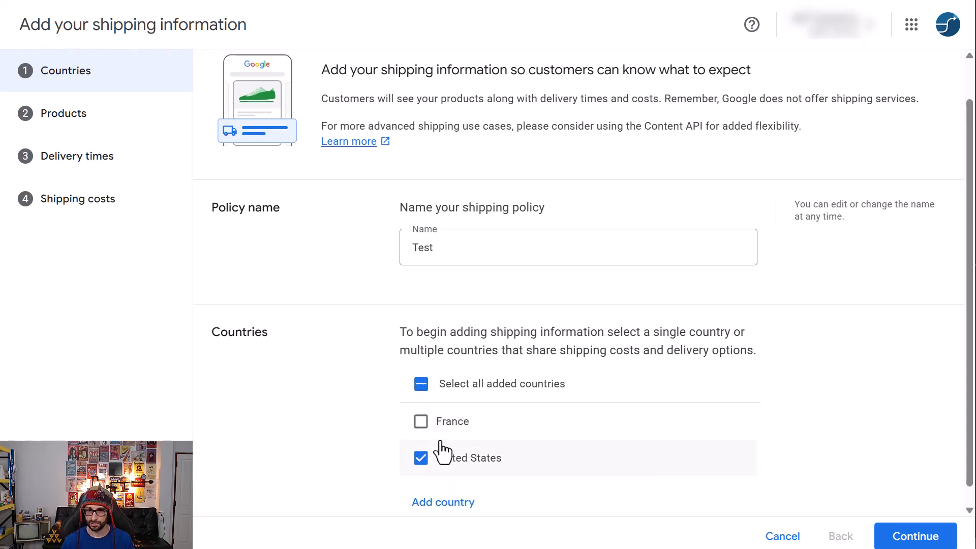
# Step: Change the policy's country selection to France only and return it to United States only
pyautogui.click(421, 458)
pyautogui.click(419, 422)
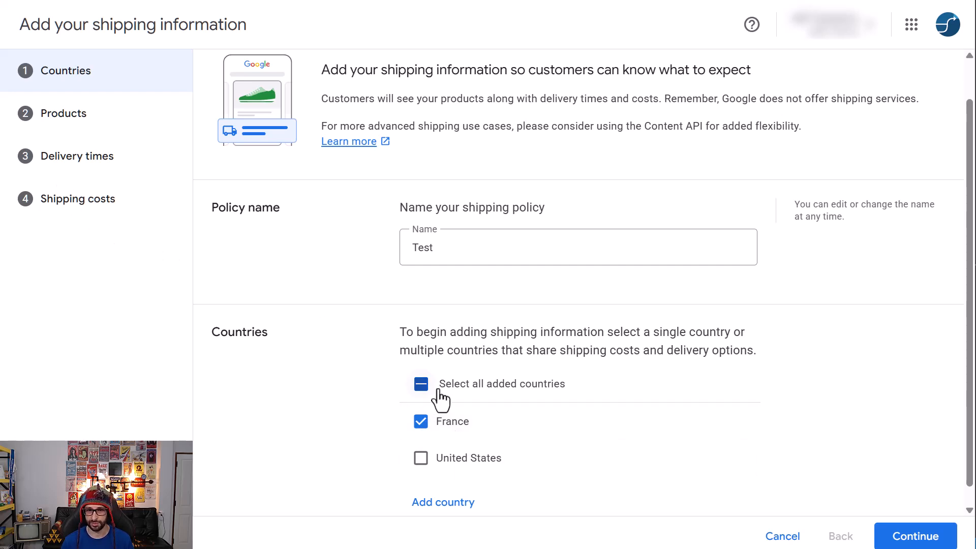
pyautogui.click(447, 427)
pyautogui.click(458, 456)
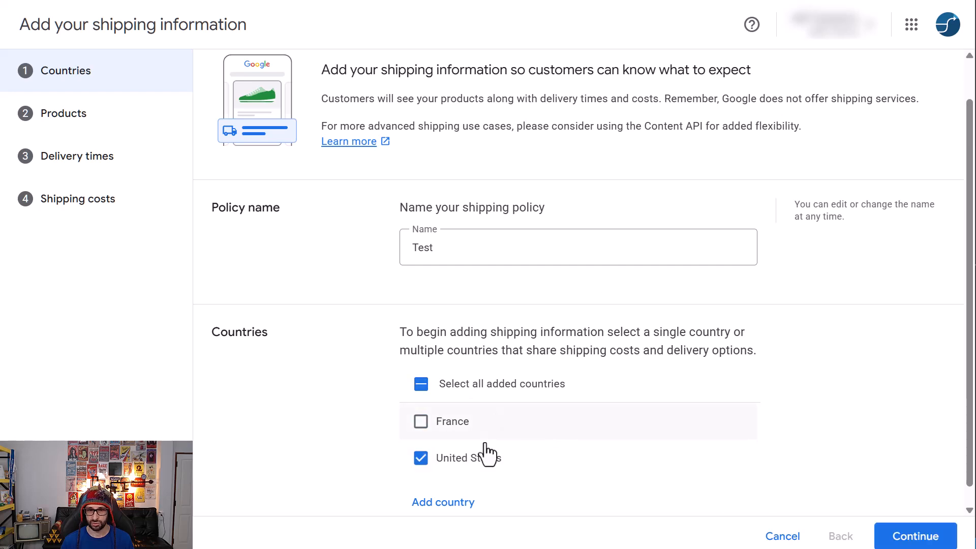
# Step: Continue to product selection, choose Specific products and copy the column name shipping_label from the label setup instructions
pyautogui.scroll(-1, 900, 486)
pyautogui.click(914, 536)
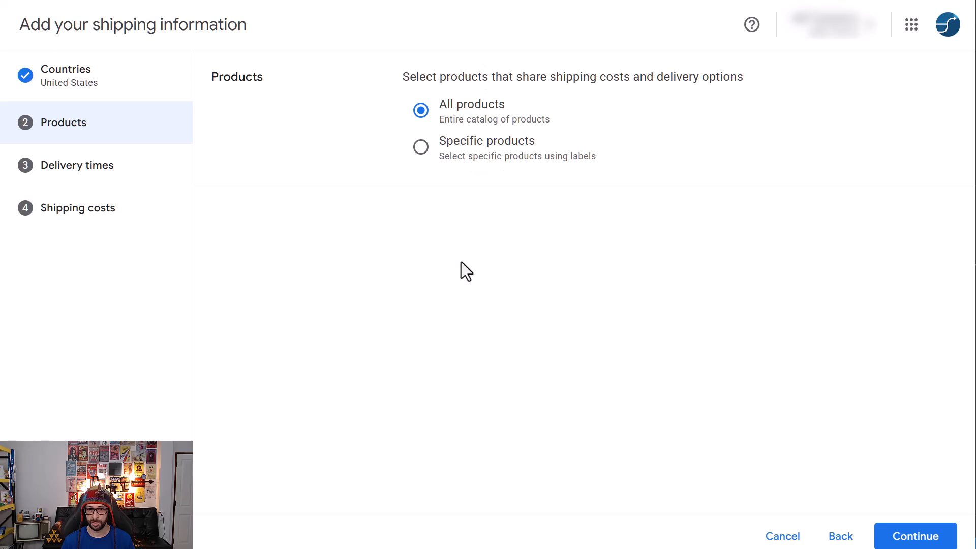
pyautogui.click(466, 149)
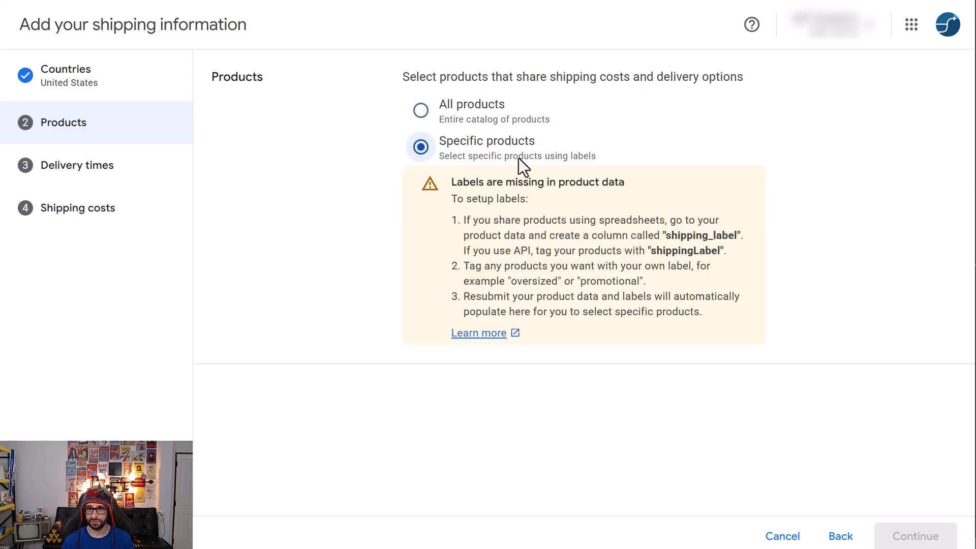
pyautogui.doubleClick(690, 237)
pyautogui.hotkey('ctrl', 'c')
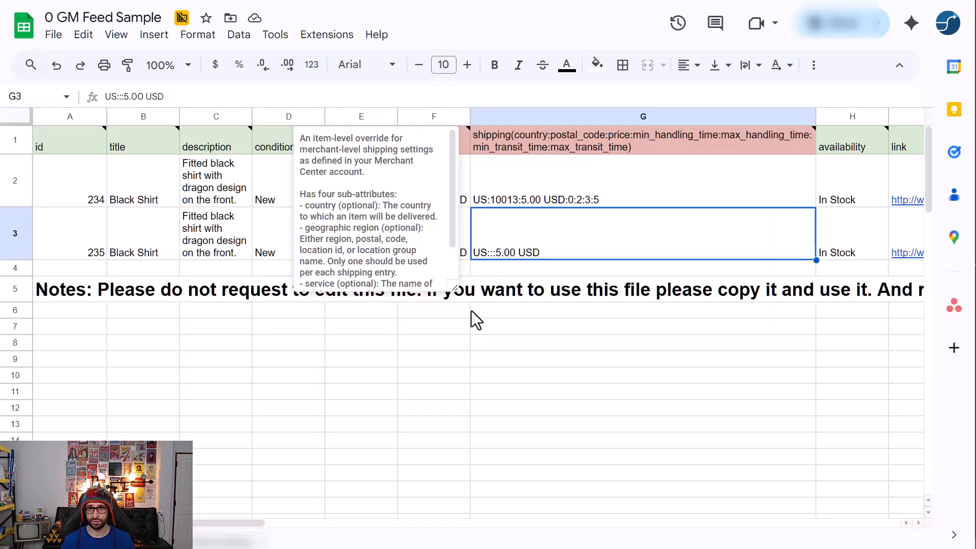
# Step: In the Google Sheets feed, insert a column before availability and paste shipping_label as its header in H1
pyautogui.click(436, 343)
pyautogui.click(850, 114)
pyautogui.rightClick(850, 114)
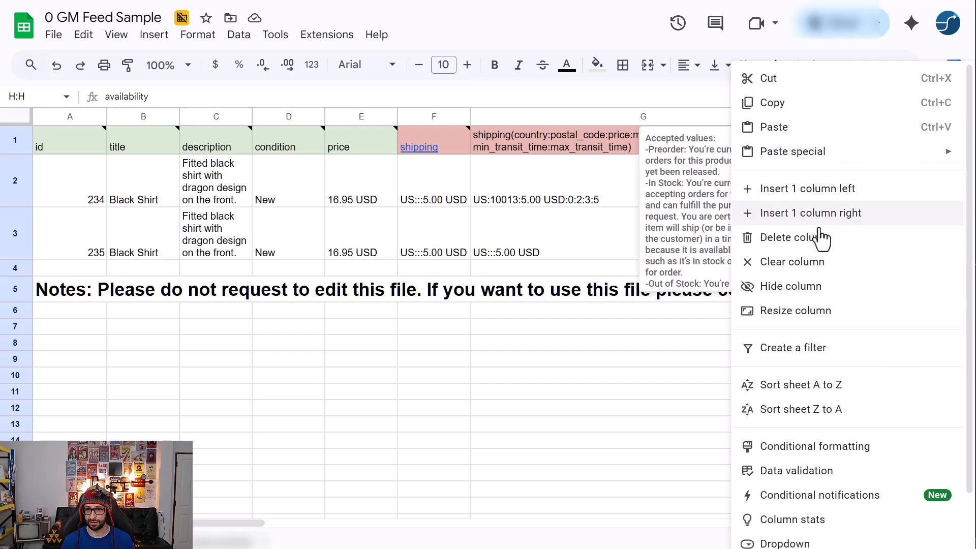
pyautogui.click(803, 188)
pyautogui.click(853, 145)
pyautogui.hotkey('ctrl', 'v')
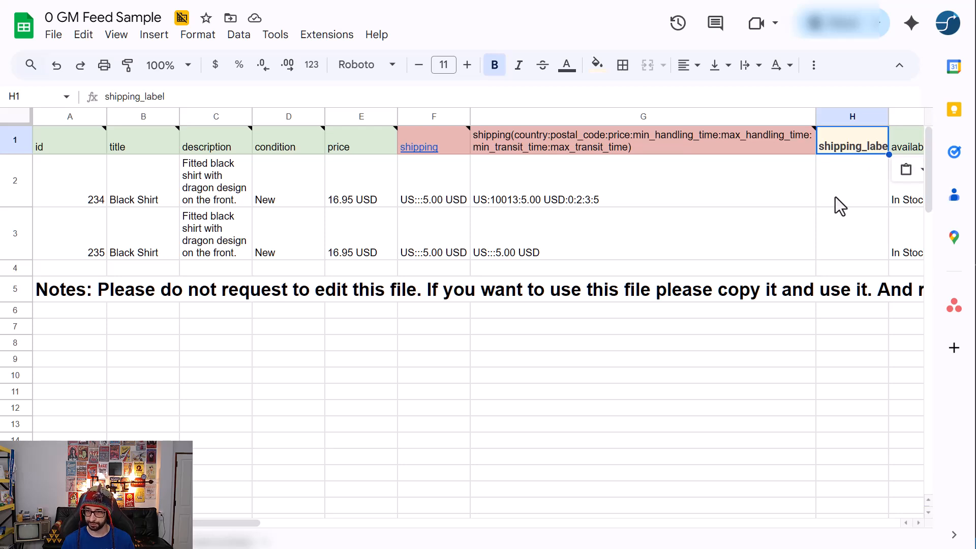
# Step: Replace the underscore in the H1 header with a space so that it reads shipping label
pyautogui.hscroll(10, 218, 523)
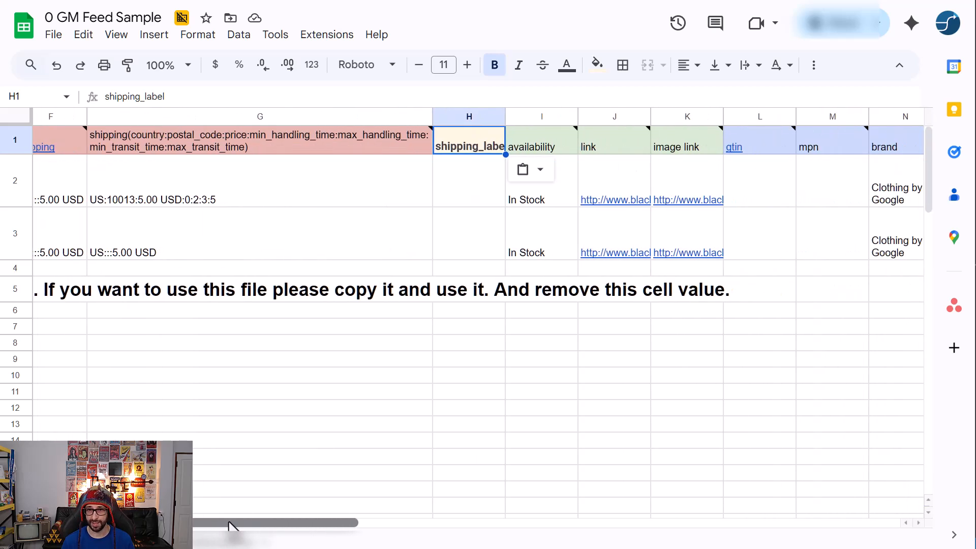
pyautogui.moveTo(228, 524); pyautogui.dragTo(283, 528)
pyautogui.click(362, 359)
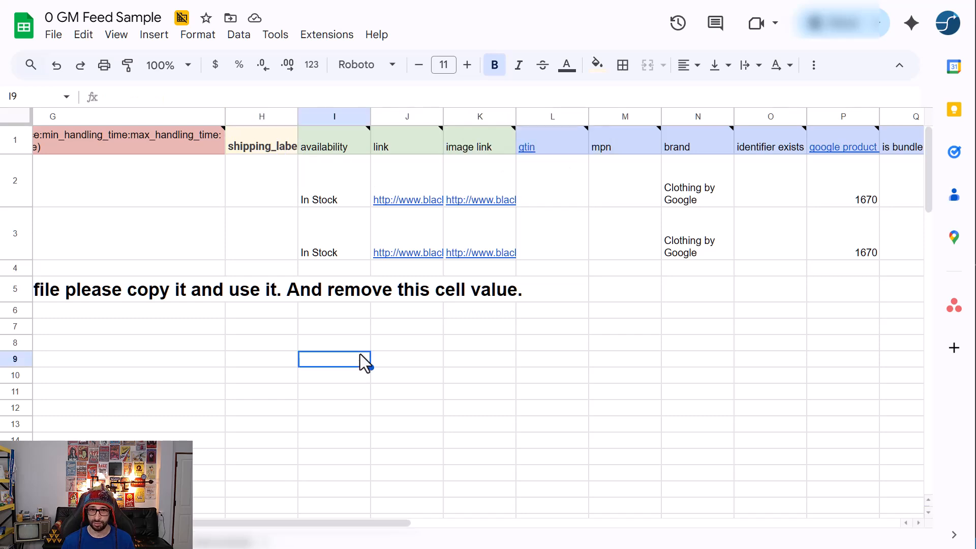
pyautogui.moveTo(490, 150)
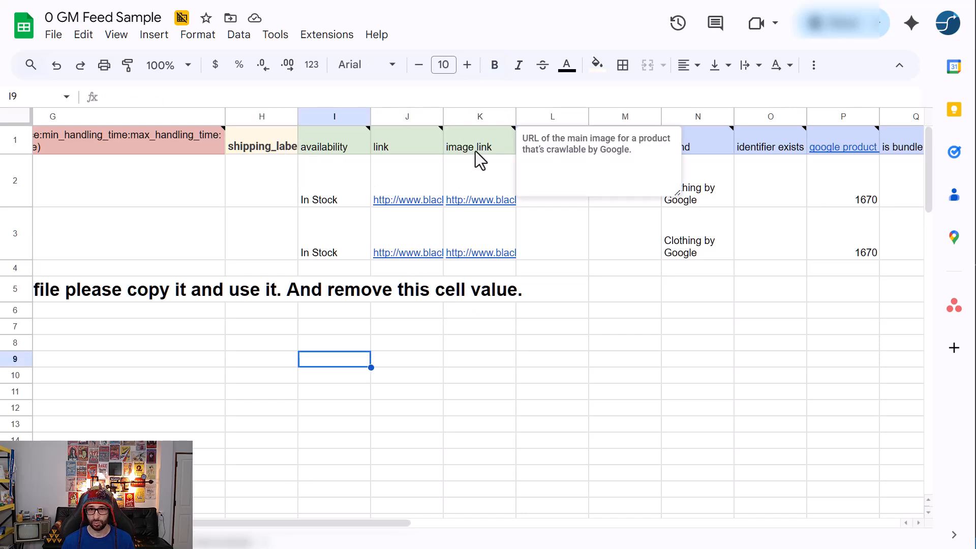
pyautogui.click(254, 137)
pyautogui.click(144, 96)
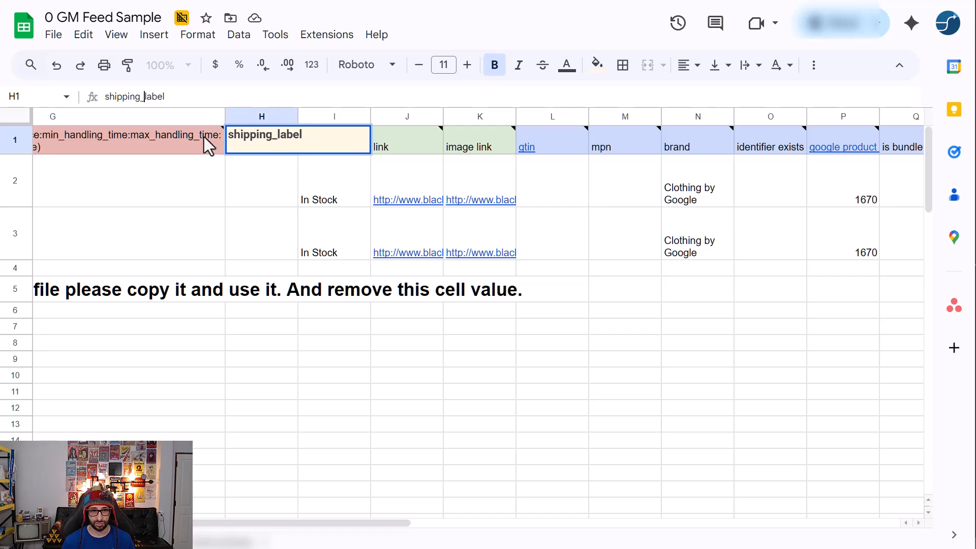
pyautogui.press('BackSpace')
pyautogui.click(288, 360)
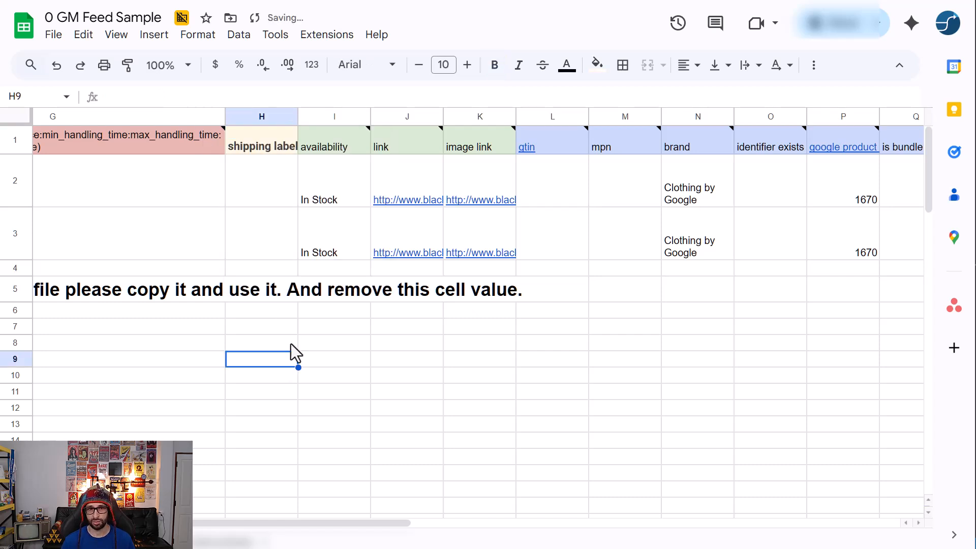
pyautogui.click(288, 150)
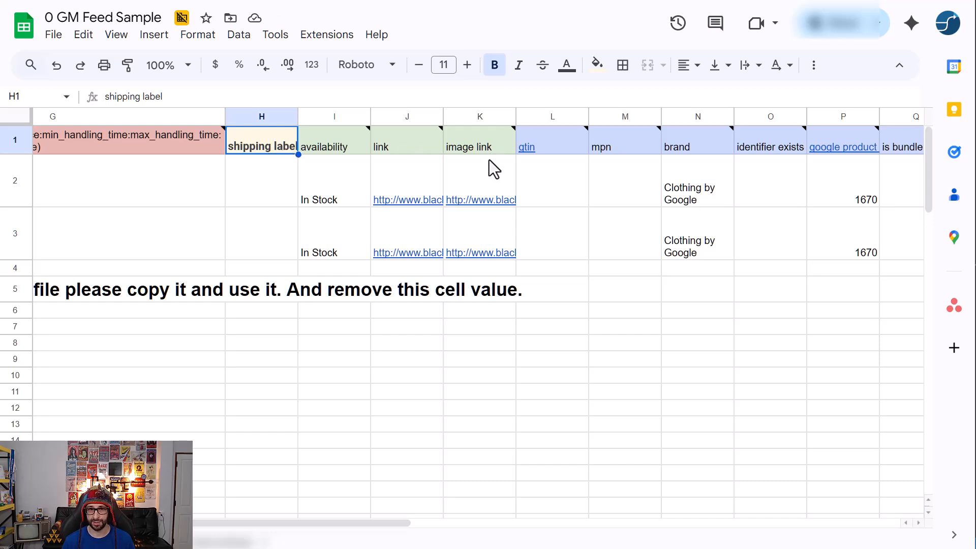
pyautogui.moveTo(489, 161)
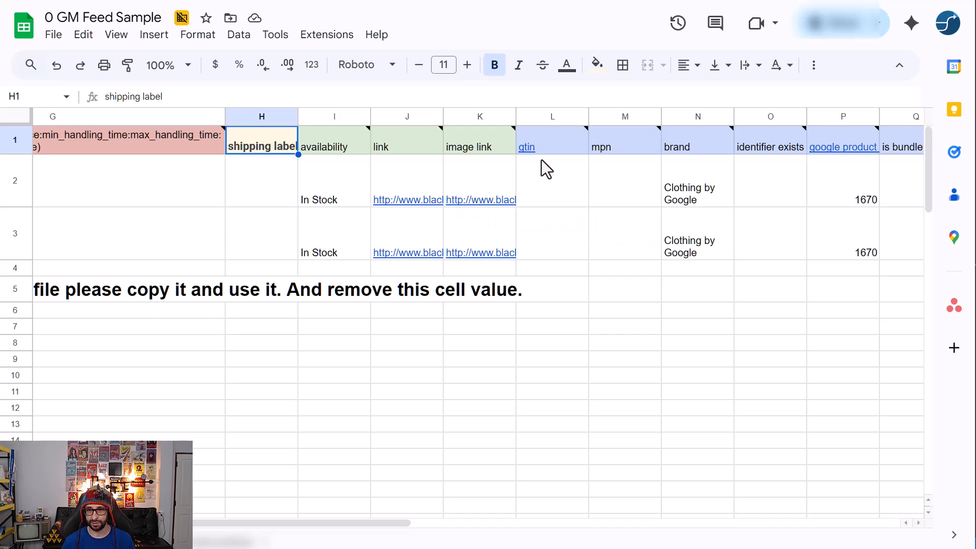
# Step: Enter promo-shipping in H2 as the shipping label of the first product
pyautogui.click(289, 198)
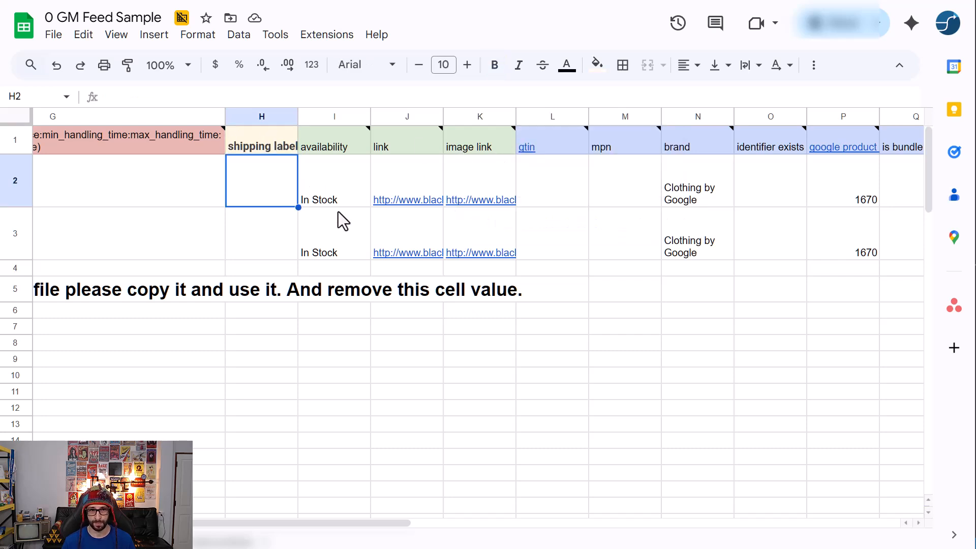
pyautogui.click(282, 516)
pyautogui.moveTo(278, 522); pyautogui.dragTo(263, 522)
pyautogui.click(327, 181)
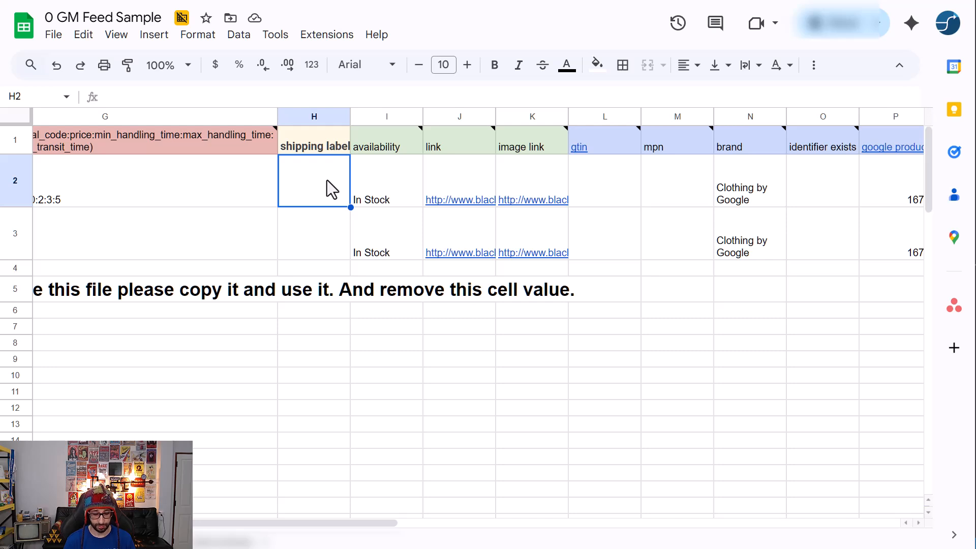
pyautogui.write('promo')
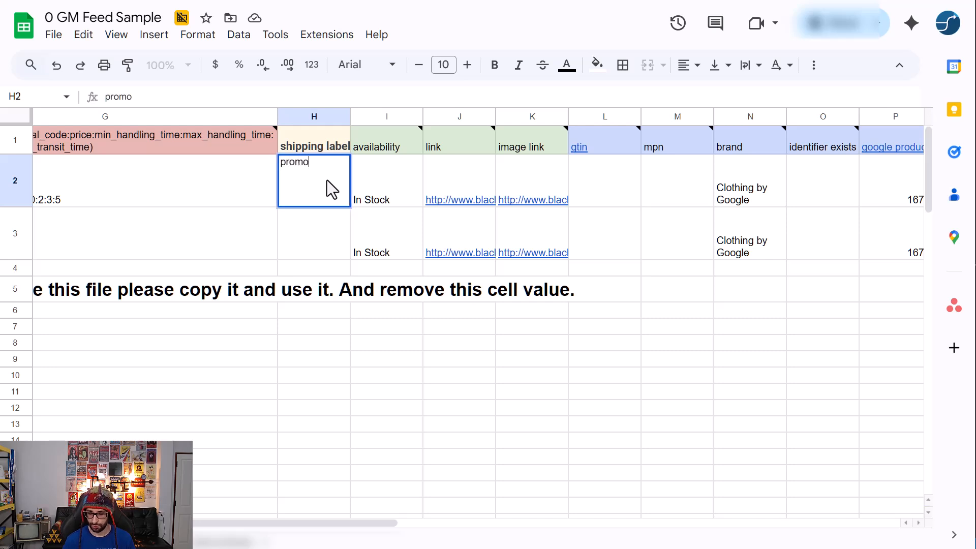
pyautogui.write('-shippin')
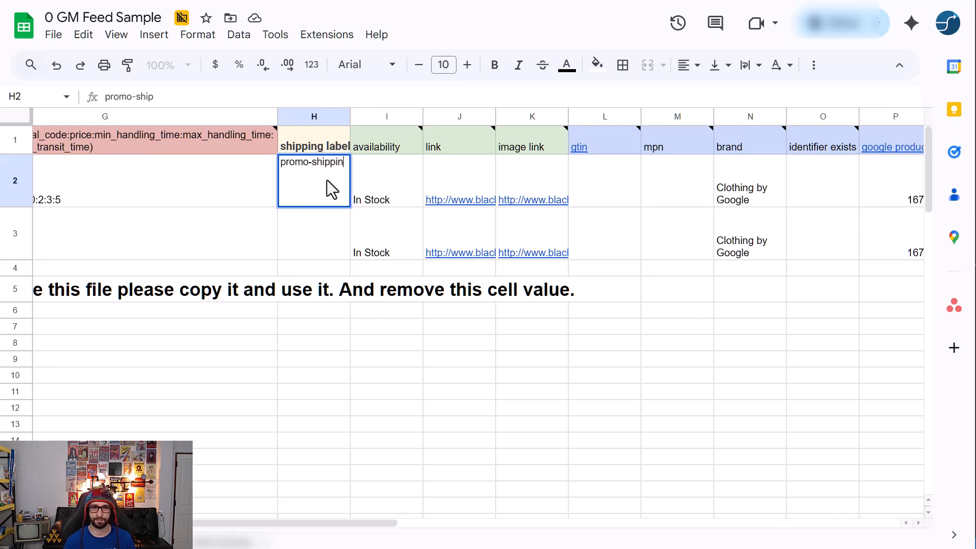
pyautogui.write('g')
pyautogui.click(313, 234)
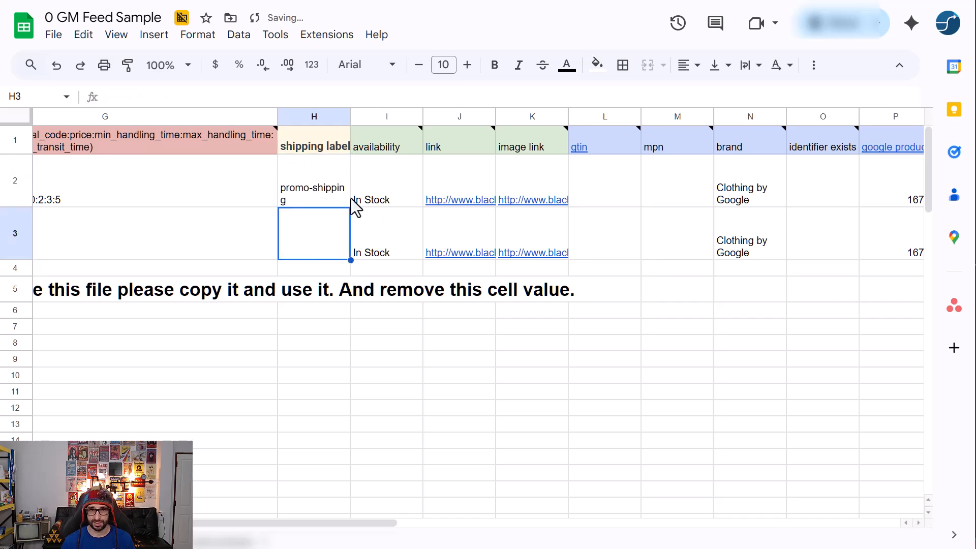
# Step: Return to the Merchant Center policy setup, apply the policy to all products and continue to delivery times
pyautogui.click(335, 1)
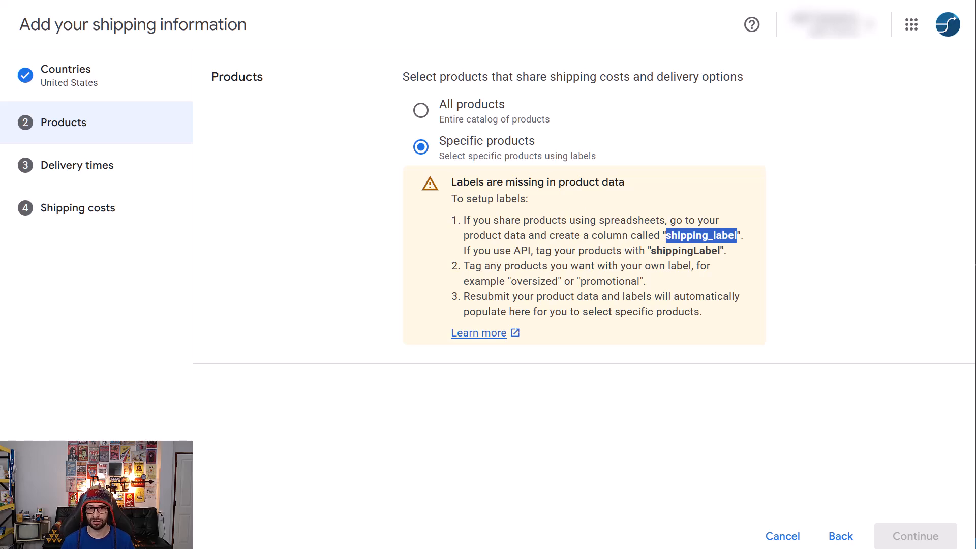
pyautogui.click(461, 2)
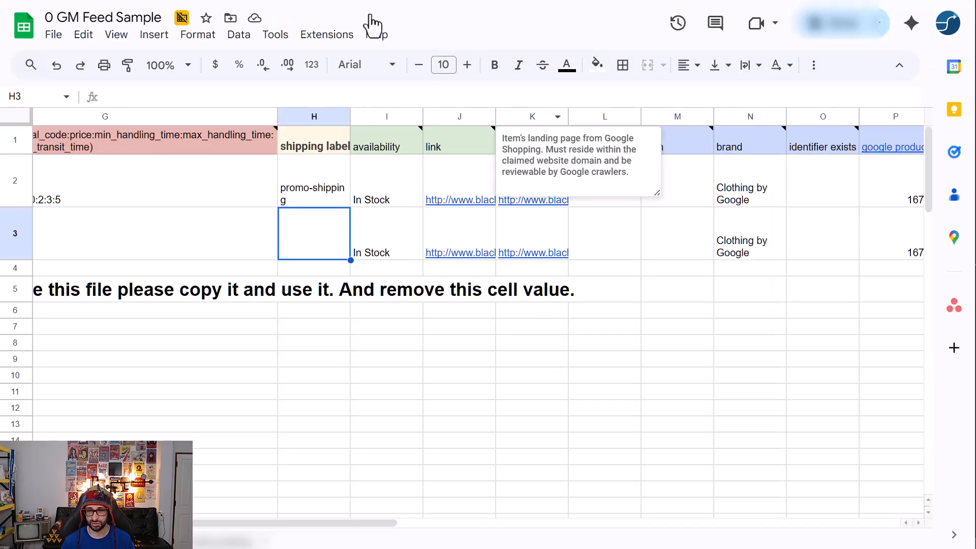
pyautogui.click(386, 2)
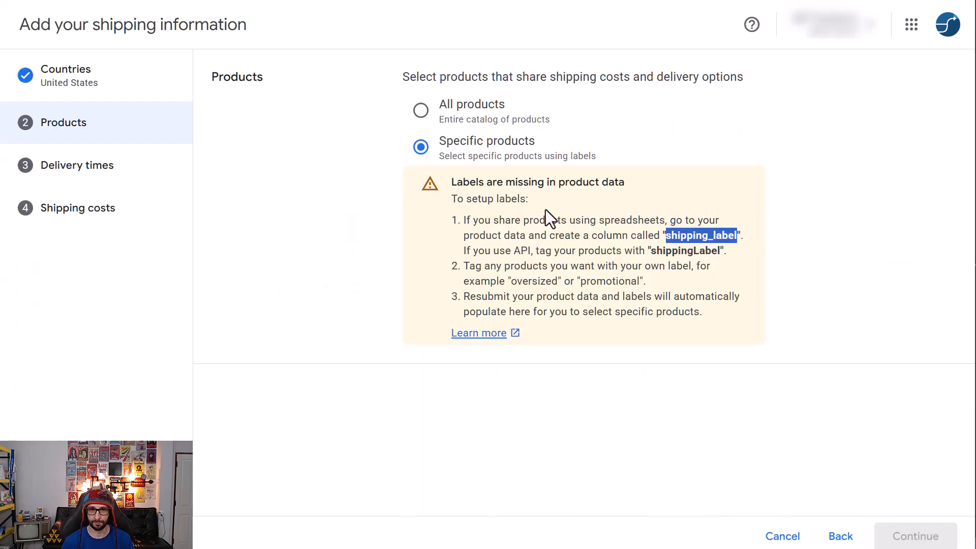
pyautogui.click(463, 107)
pyautogui.click(916, 539)
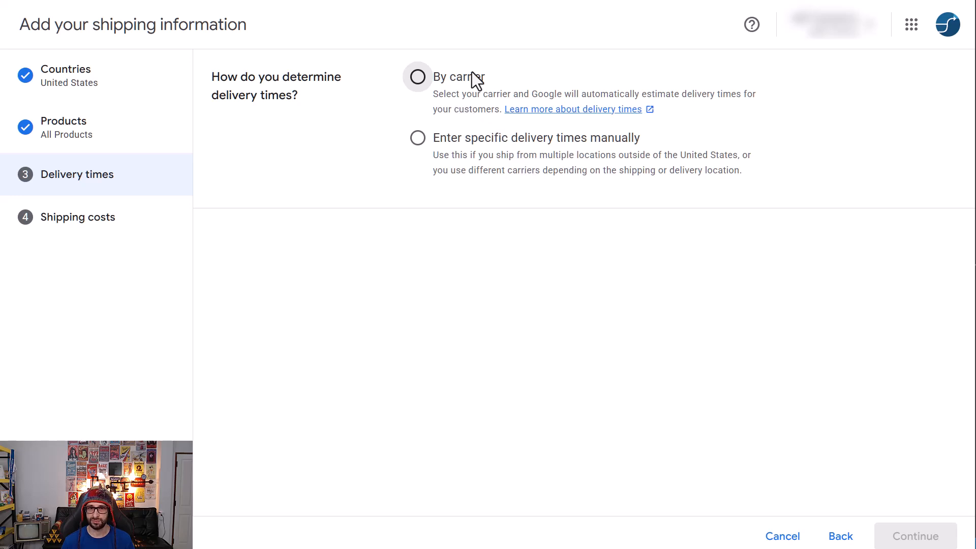
# Step: Choose to enter specific delivery times manually for the shipping policy
pyautogui.click(480, 138)
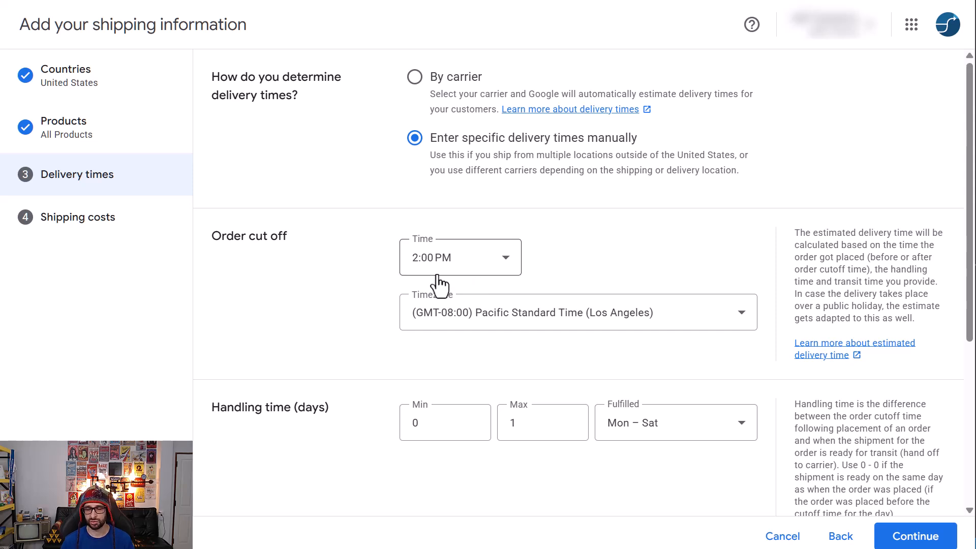
pyautogui.scroll(-1, 437, 235)
pyautogui.scroll(-4, 437, 232)
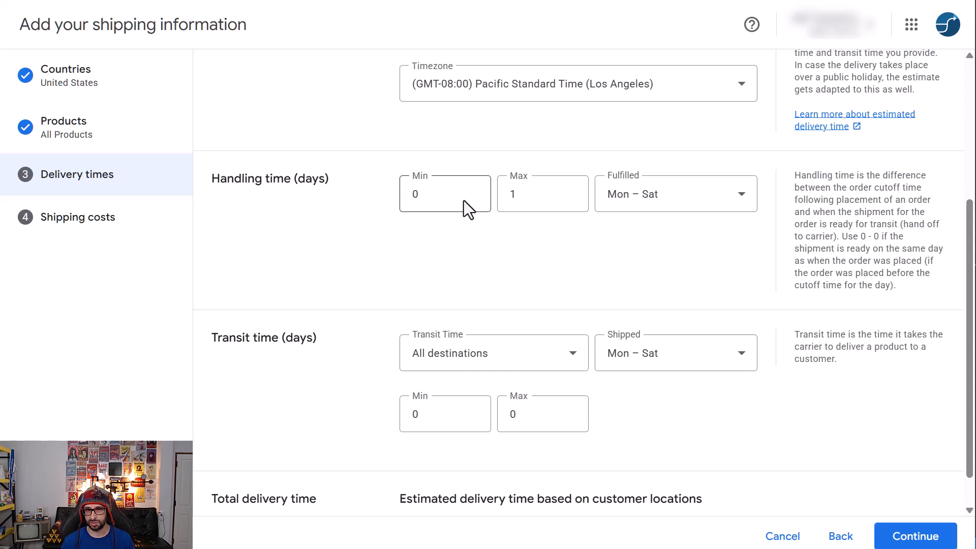
# Step: Set the maximum handling time to 0 days
pyautogui.moveTo(448, 194); pyautogui.dragTo(303, 193)
pyautogui.moveTo(552, 196); pyautogui.dragTo(464, 205)
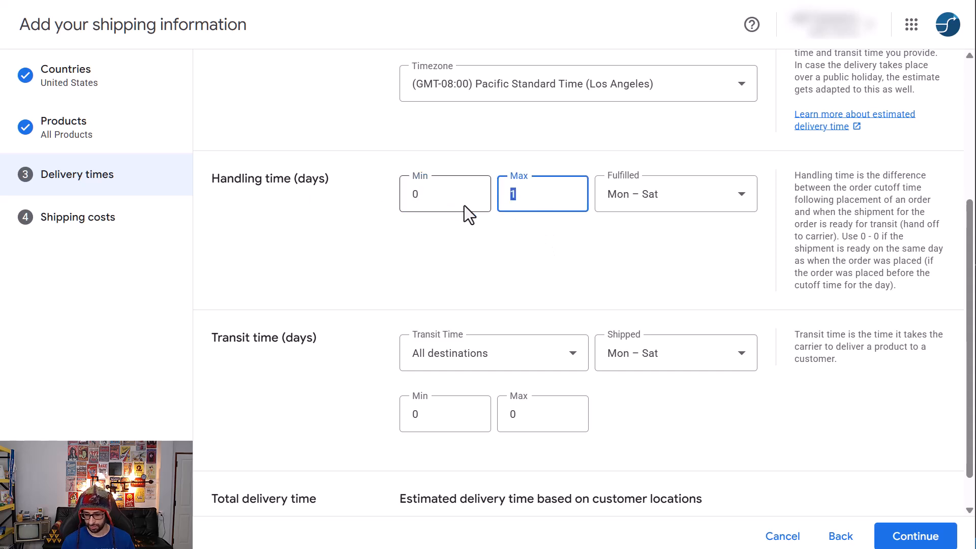
pyautogui.write('0')
pyautogui.click(459, 276)
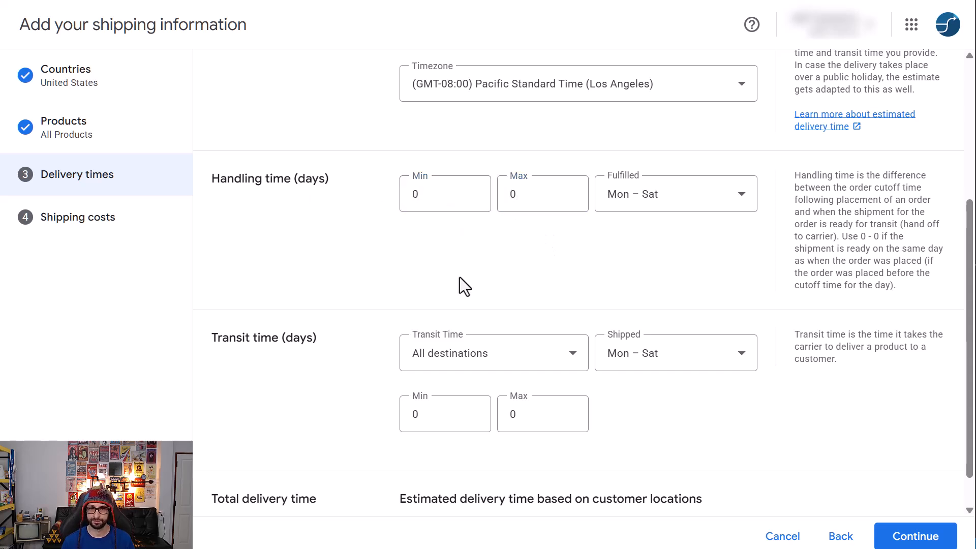
# Step: Set both the minimum and maximum transit time for all destinations to 1 day
pyautogui.click(526, 406)
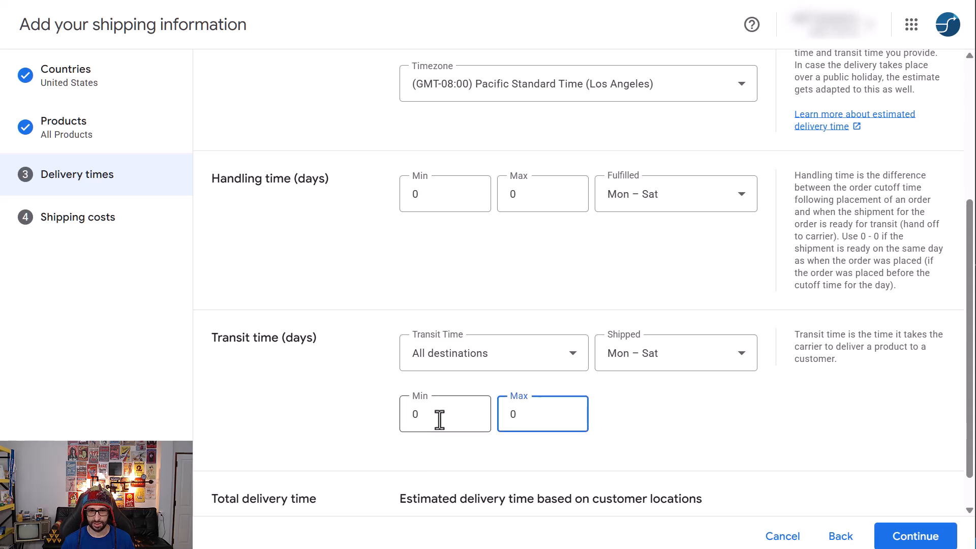
pyautogui.click(483, 414)
pyautogui.press('Tab')
pyautogui.write('1')
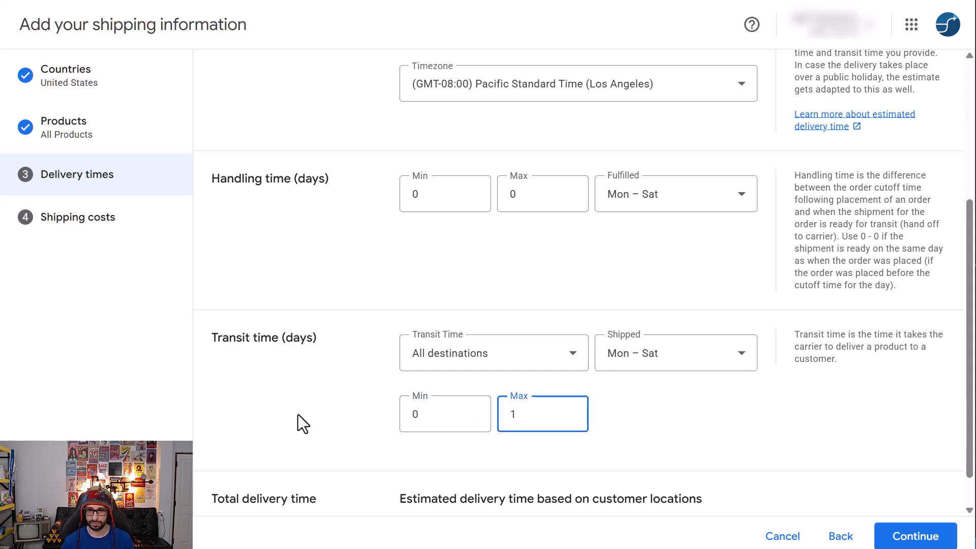
pyautogui.click(298, 410)
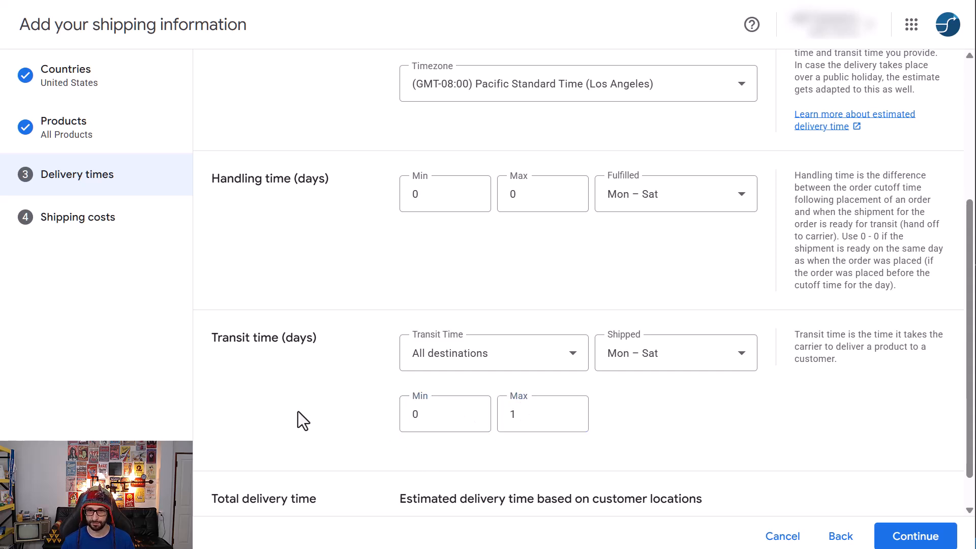
pyautogui.click(516, 420)
pyautogui.moveTo(443, 418); pyautogui.dragTo(377, 392)
pyautogui.write('1')
pyautogui.click(377, 392)
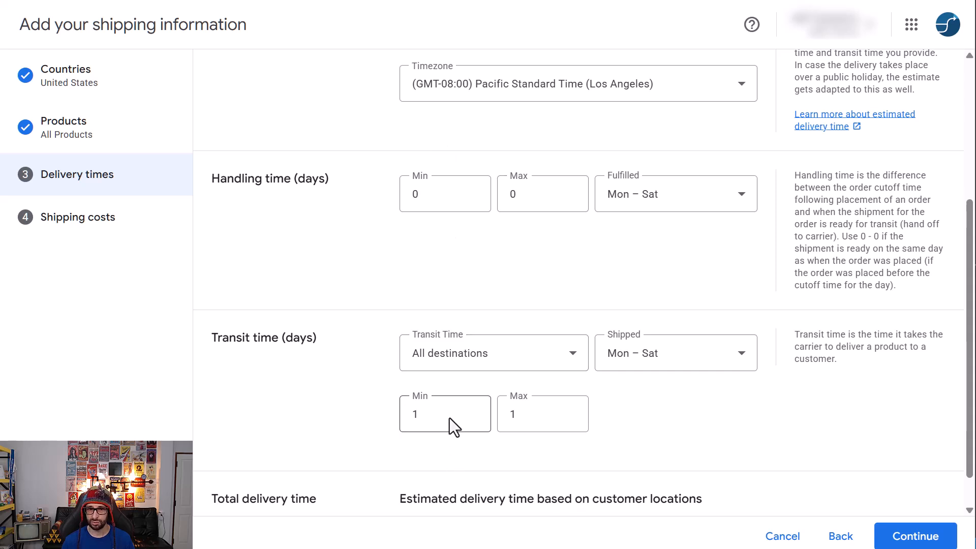
# Step: Switch the handling fulfilment days to Mon – Fri and back to Mon – Sat
pyautogui.click(652, 206)
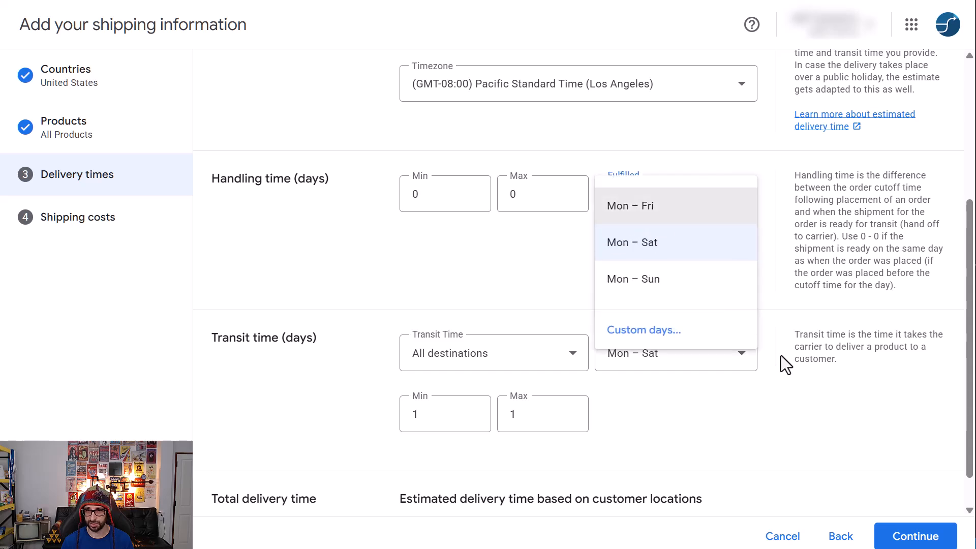
pyautogui.click(663, 216)
pyautogui.click(677, 204)
pyautogui.click(676, 247)
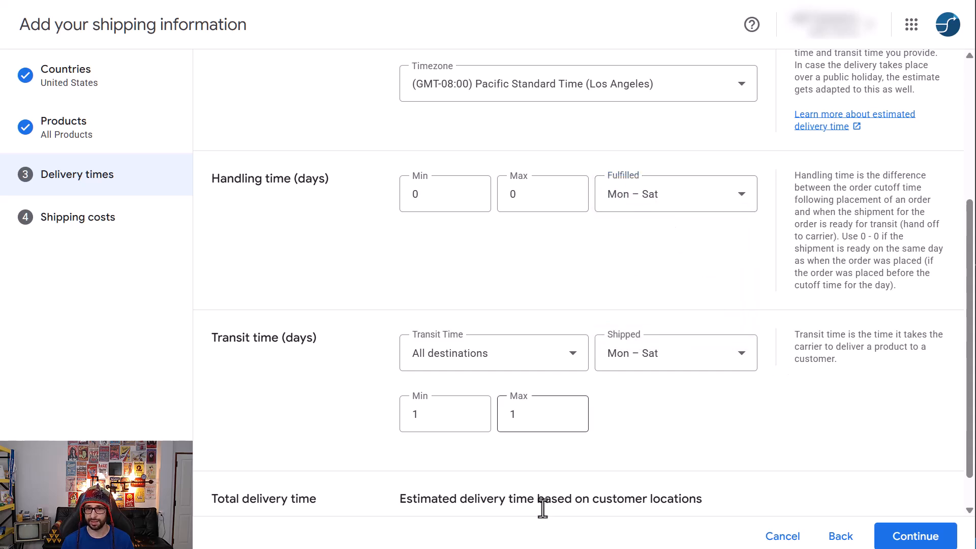
# Step: Set the minimum transit time to 0 days
pyautogui.moveTo(436, 416); pyautogui.dragTo(340, 420)
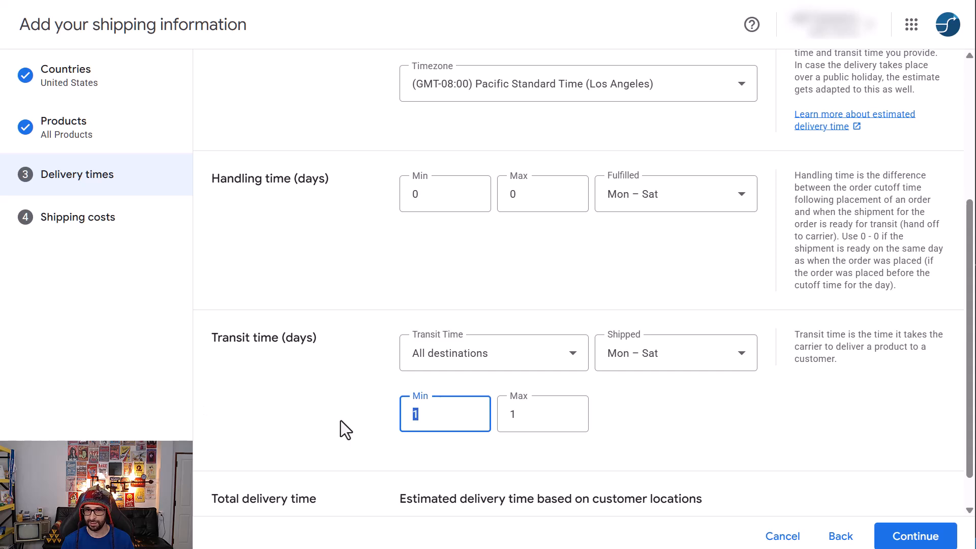
pyautogui.write('0')
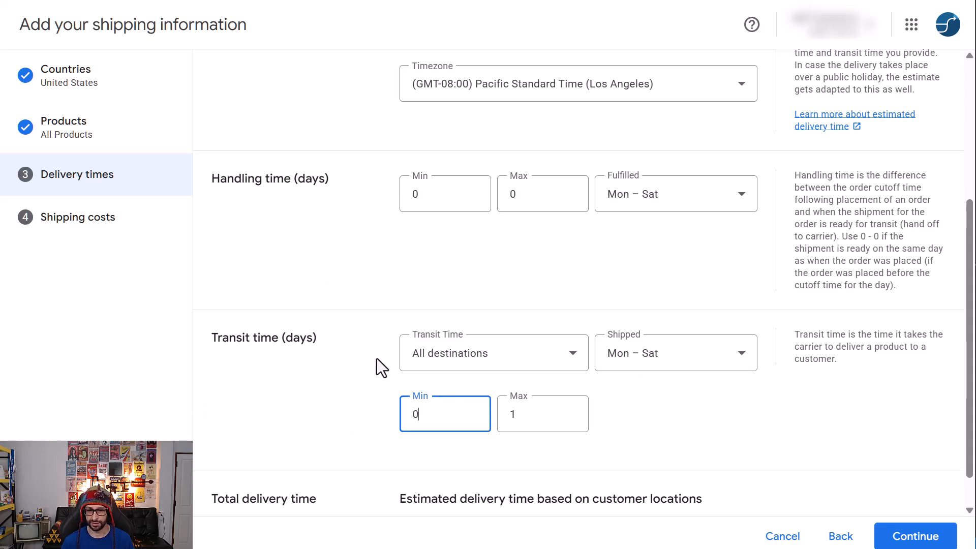
pyautogui.click(349, 407)
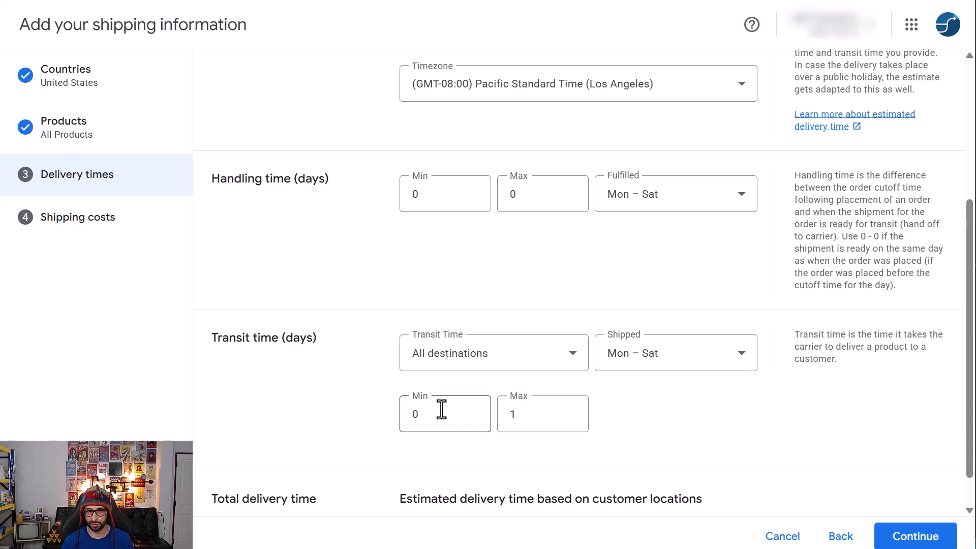
# Step: Set both the transit shipping days and the handling fulfilment days to Mon – Fri
pyautogui.moveTo(440, 407); pyautogui.dragTo(367, 410)
pyautogui.click(681, 351)
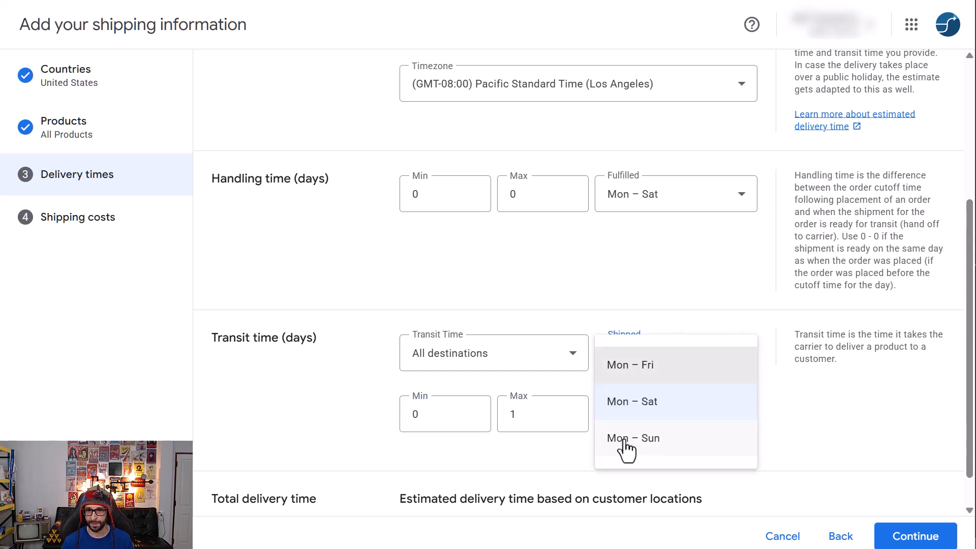
pyautogui.click(651, 365)
pyautogui.click(650, 195)
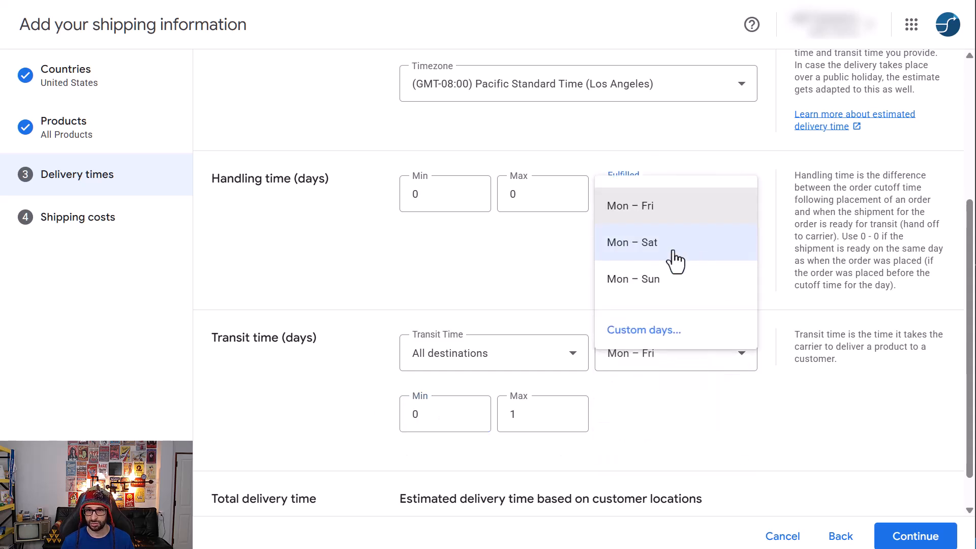
pyautogui.click(648, 208)
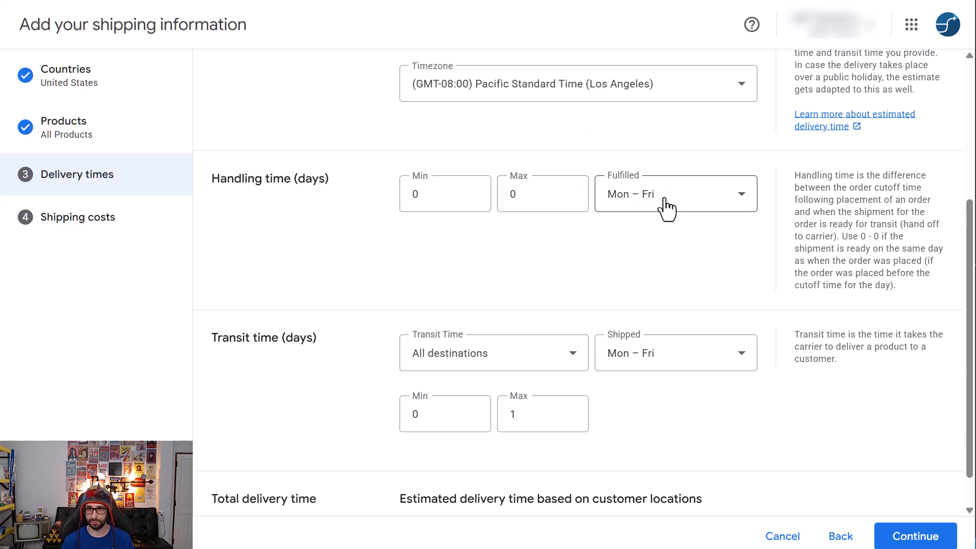
# Step: Set the transit time to a minimum of 3 and a maximum of 5 days
pyautogui.doubleClick(429, 413)
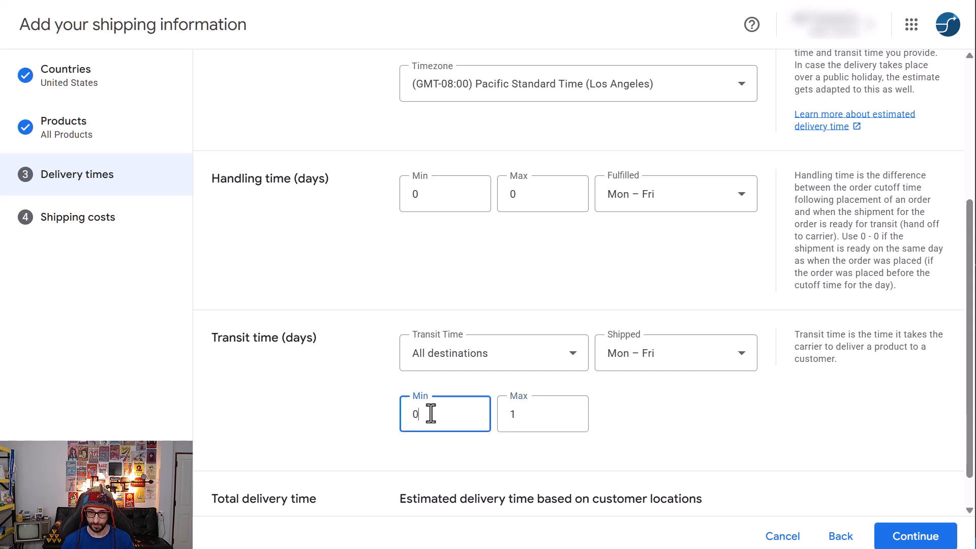
pyautogui.write('3')
pyautogui.press('Tab')
pyautogui.write('5')
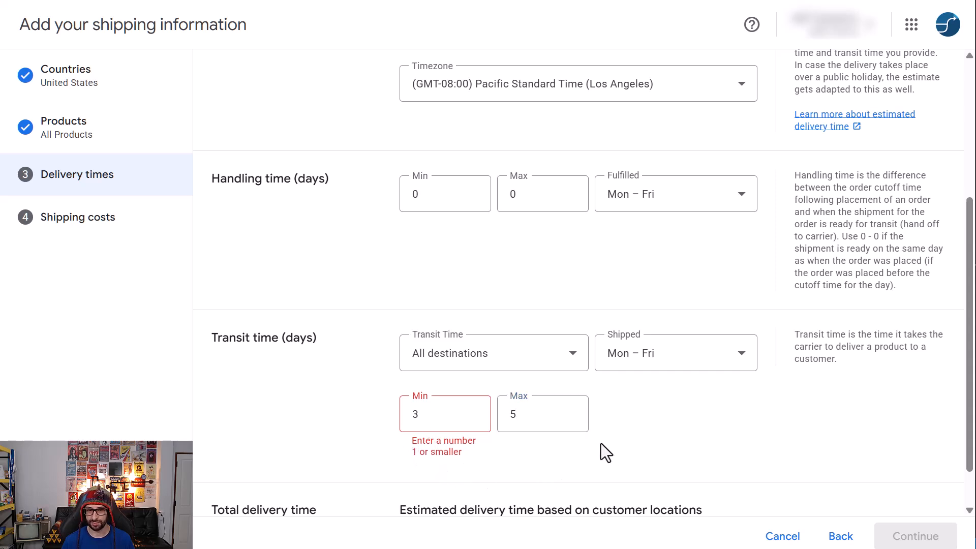
pyautogui.click(462, 414)
pyautogui.click(660, 427)
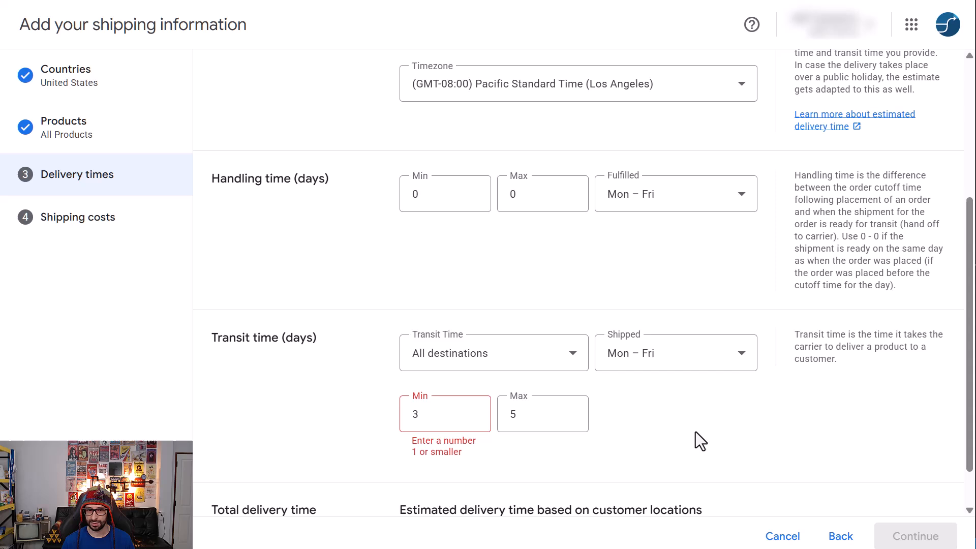
# Step: Switch the transit shipping days to Mon – Sat and back to Mon – Fri
pyautogui.click(664, 361)
pyautogui.click(657, 410)
pyautogui.click(663, 376)
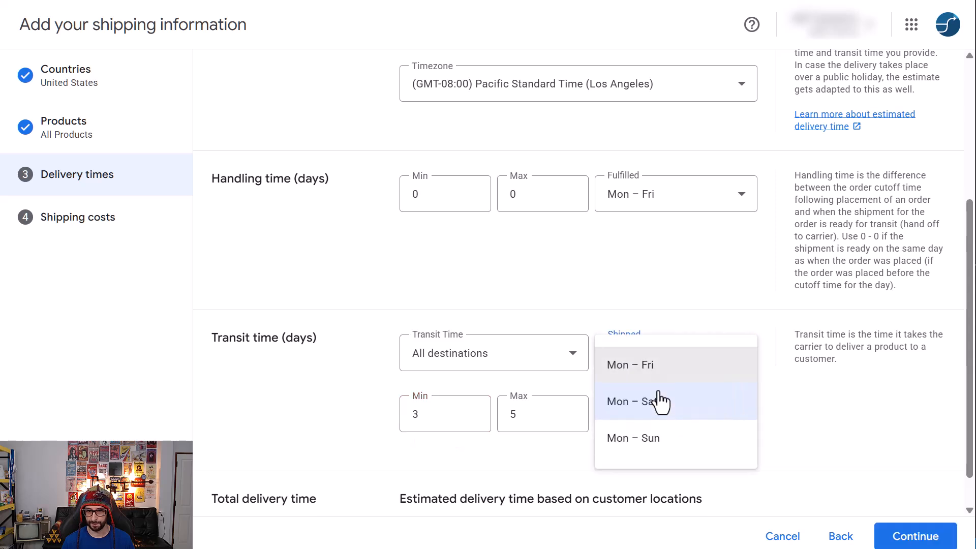
pyautogui.click(660, 373)
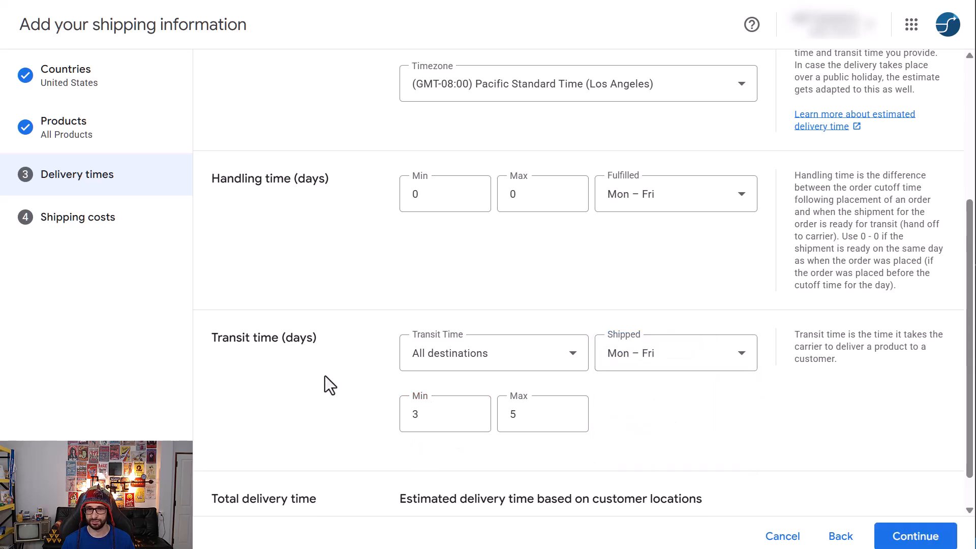
# Step: Set the maximum handling time to 1 day and continue to the shipping costs
pyautogui.click(528, 201)
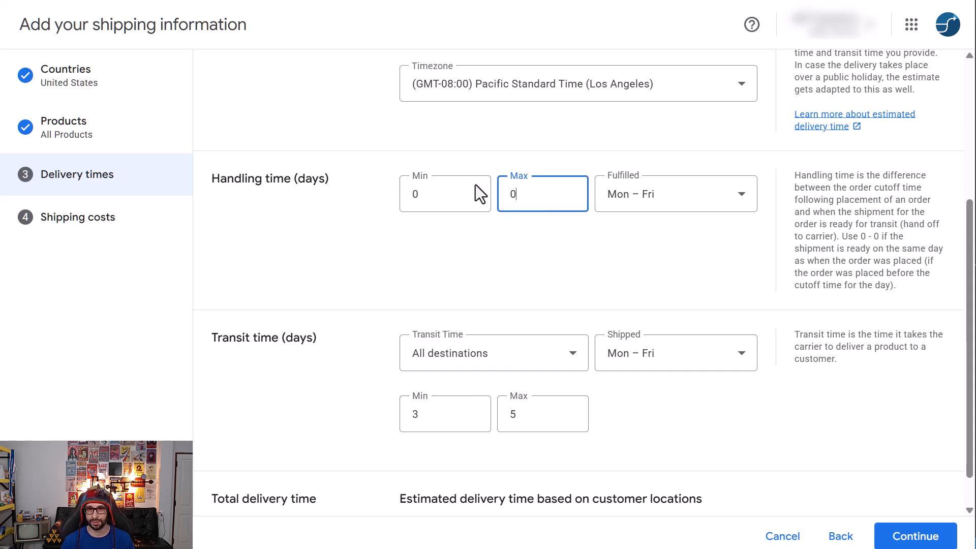
pyautogui.press('BackSpace')
pyautogui.write('1')
pyautogui.click(419, 259)
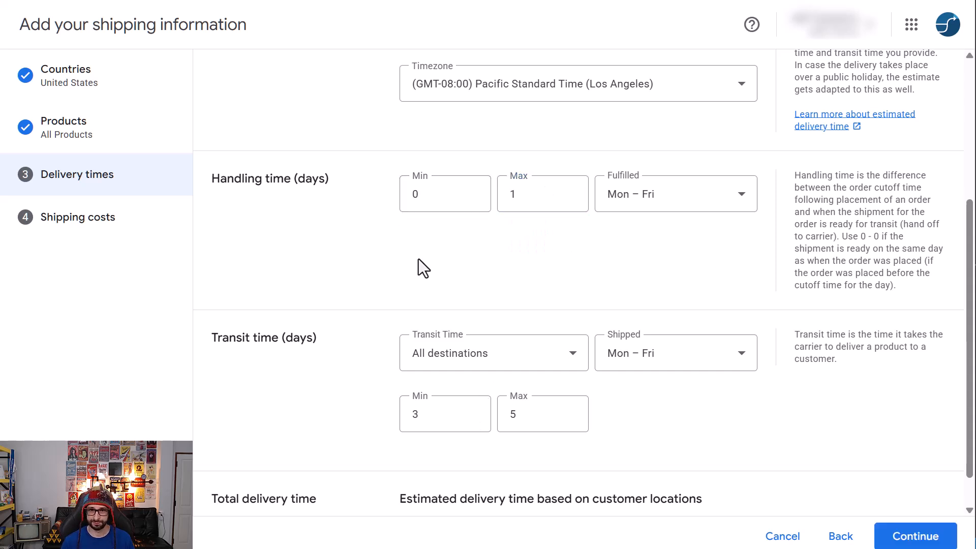
pyautogui.scroll(-1, 558, 388)
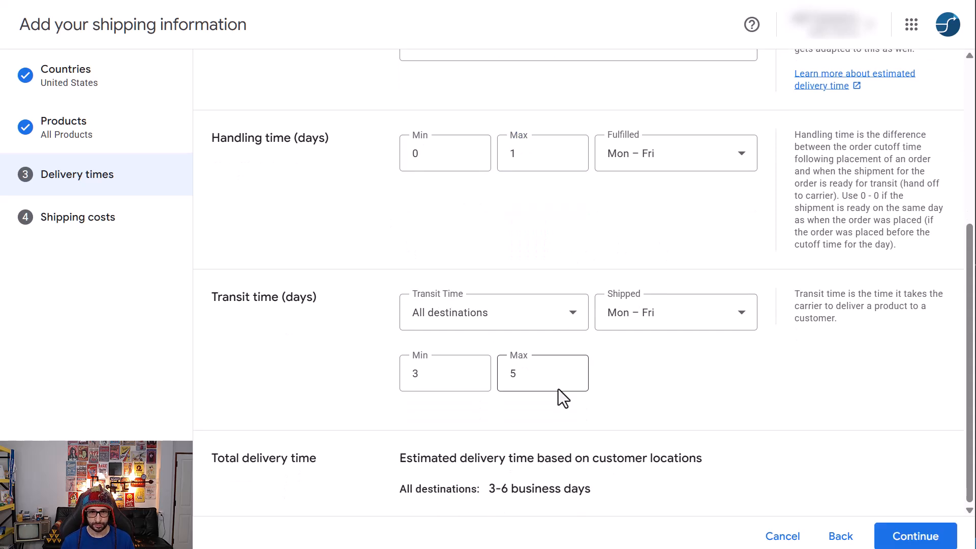
pyautogui.click(909, 538)
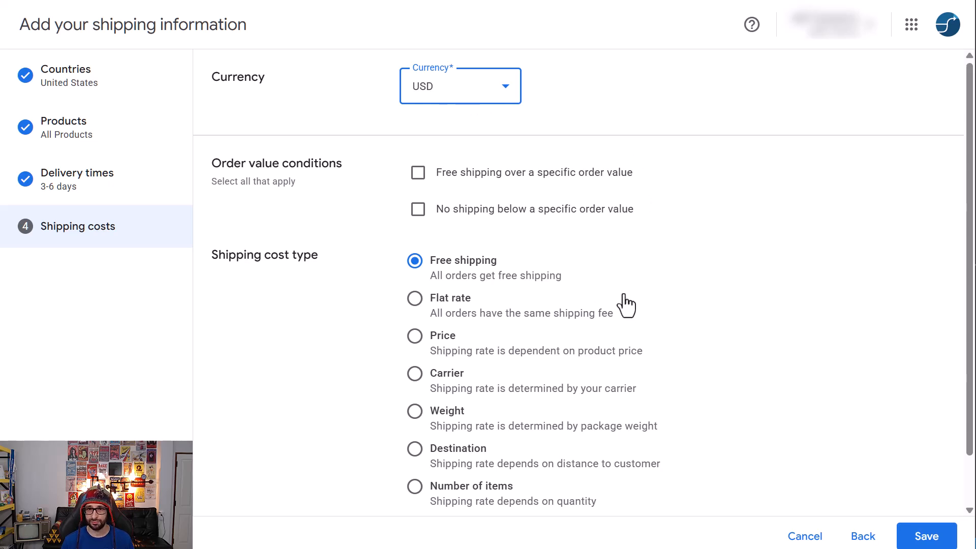
# Step: Try a flat shipping rate of $0 for all orders, and switch the cost type back to free shipping
pyautogui.click(451, 305)
pyautogui.click(631, 360)
pyautogui.write('0')
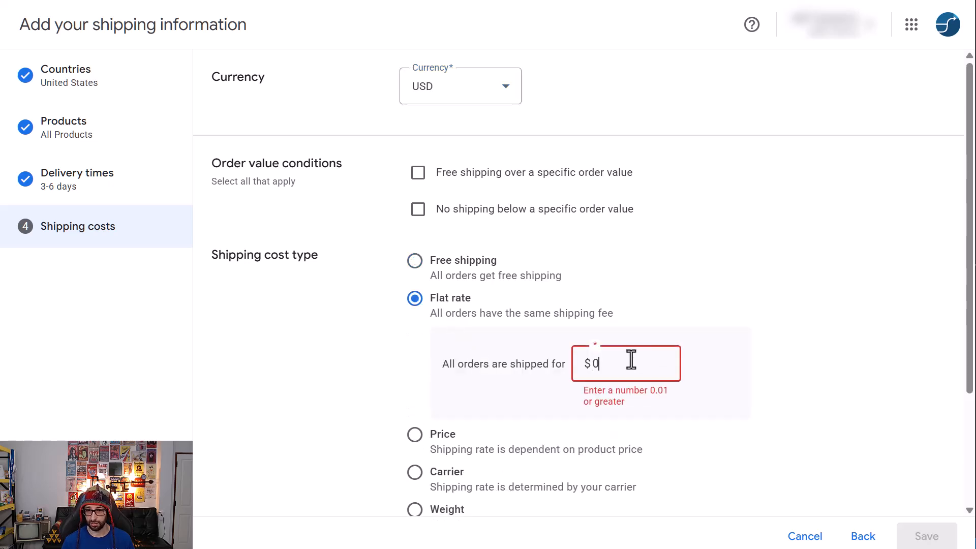
pyautogui.click(763, 281)
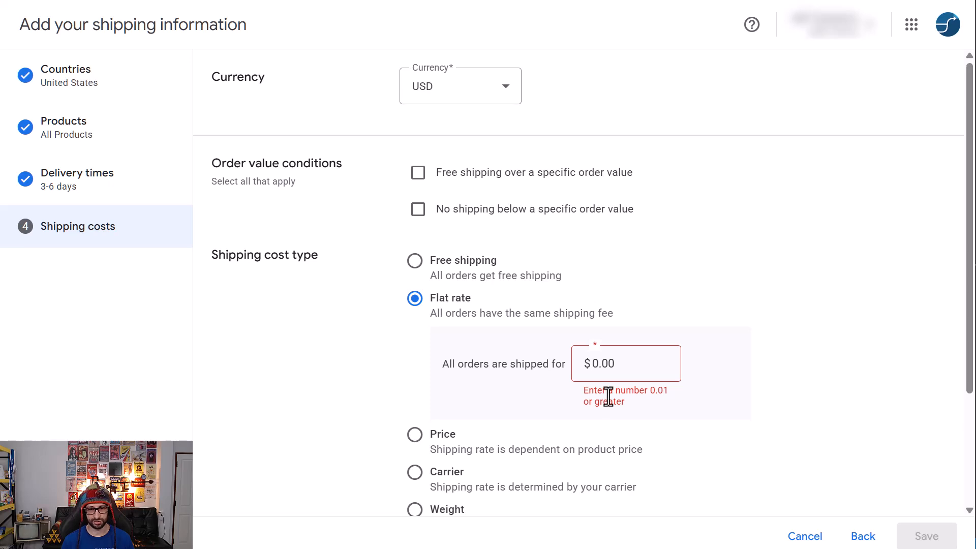
pyautogui.click(438, 270)
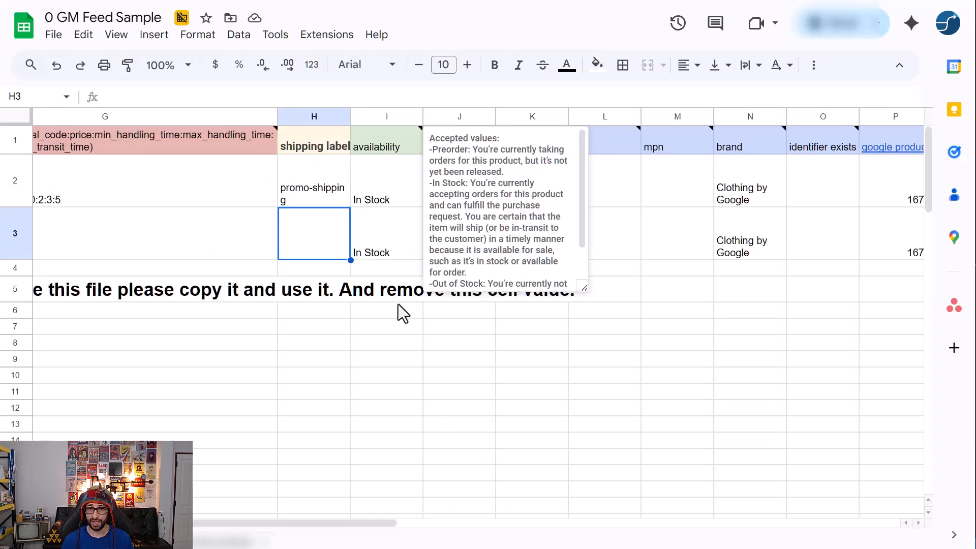
# Step: Switch to the 0 GM Feed Sample sheet and change the shipping value in G3 to US:::0 USD
pyautogui.click(392, 342)
pyautogui.moveTo(320, 523); pyautogui.dragTo(224, 522)
pyautogui.click(369, 250)
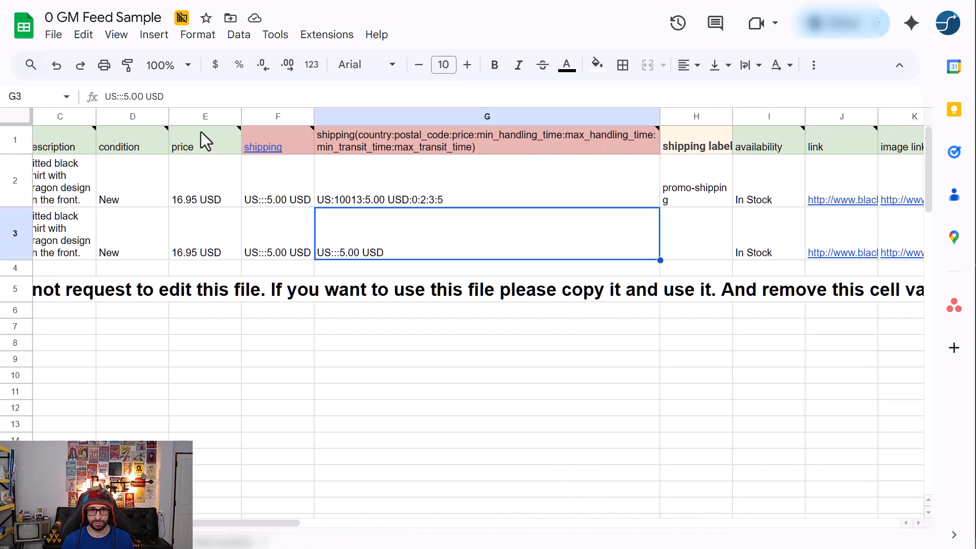
pyautogui.click(124, 96)
pyautogui.press('Delete')
pyautogui.press('Delete')
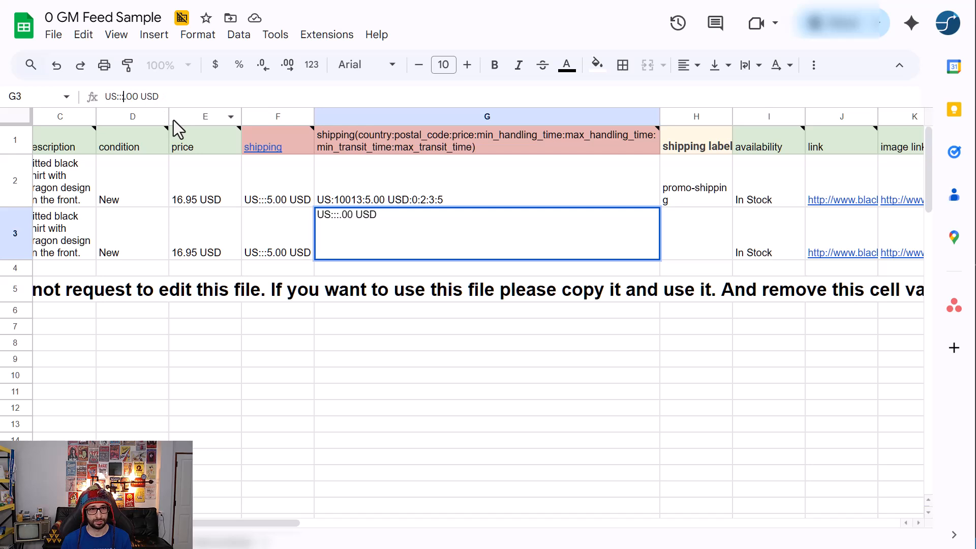
pyautogui.press('Delete')
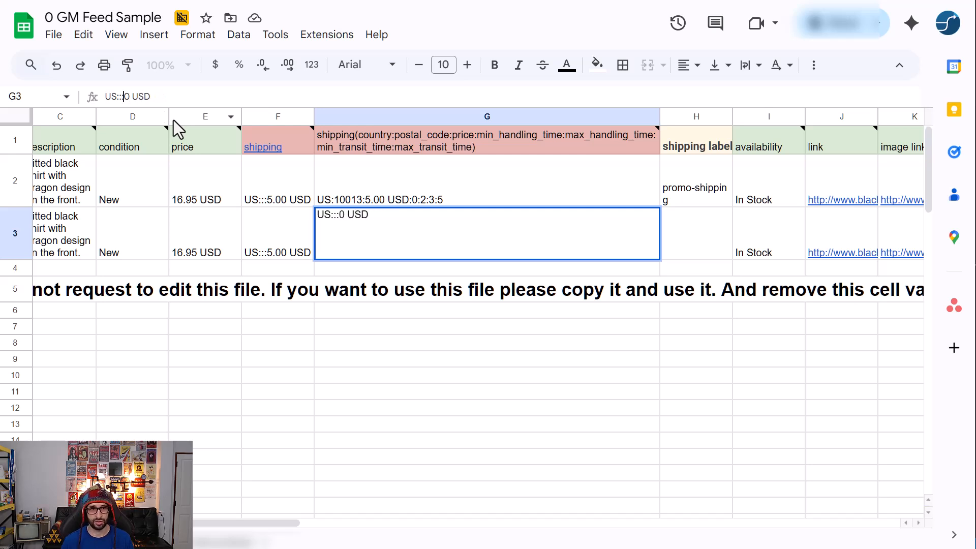
pyautogui.press('Return')
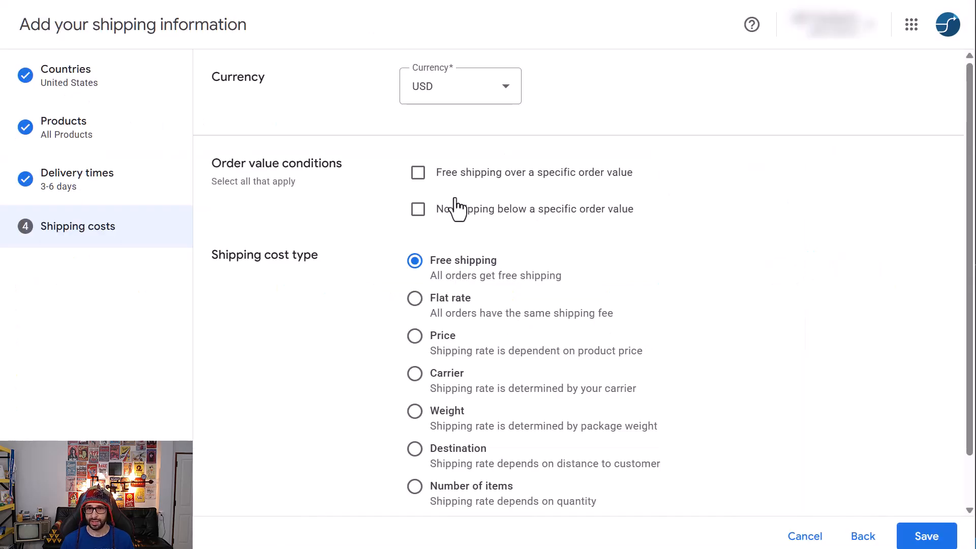
# Step: Return to the Merchant Center shipping costs and enable free shipping for orders over $50
pyautogui.click(535, 176)
pyautogui.write('50')
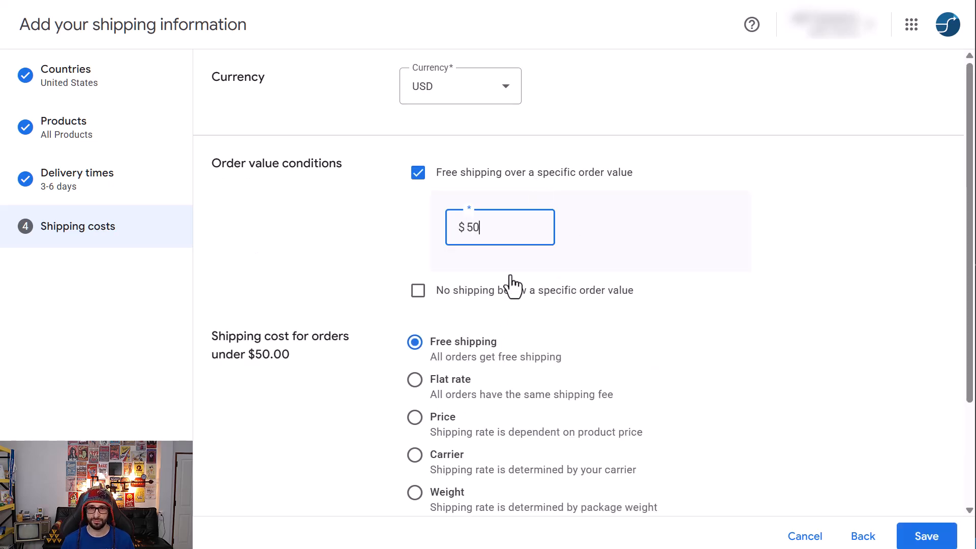
pyautogui.click(731, 358)
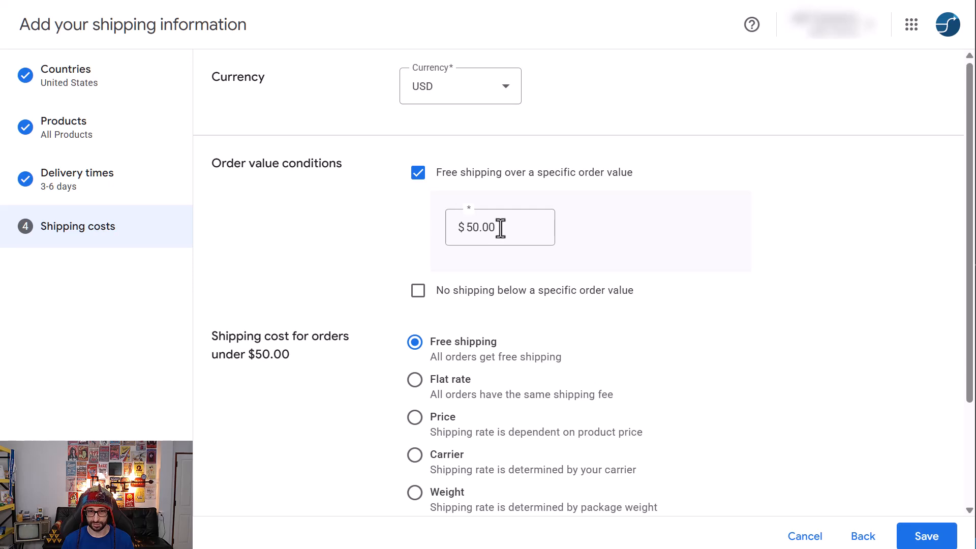
# Step: Enable the no-shipping condition for orders below $50
pyautogui.click(496, 296)
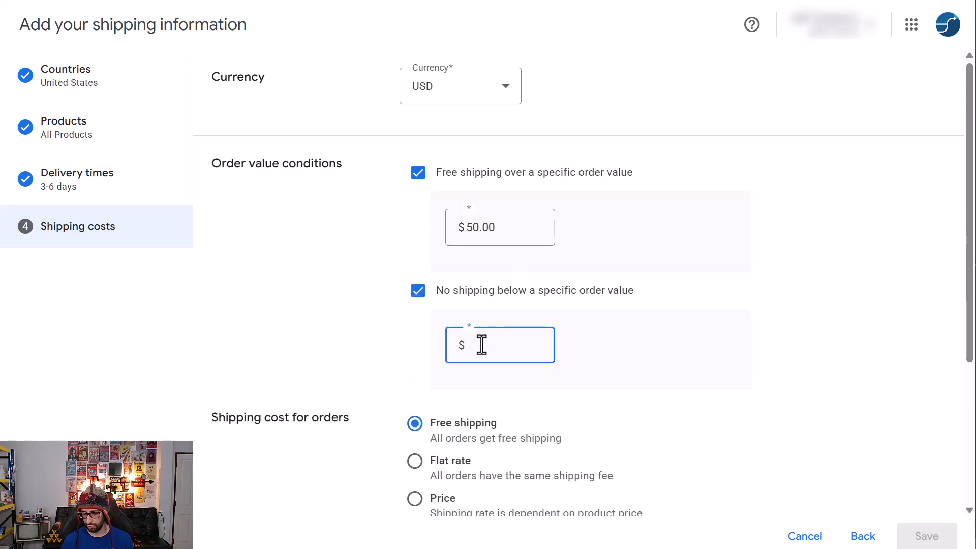
pyautogui.write('50')
pyautogui.click(862, 263)
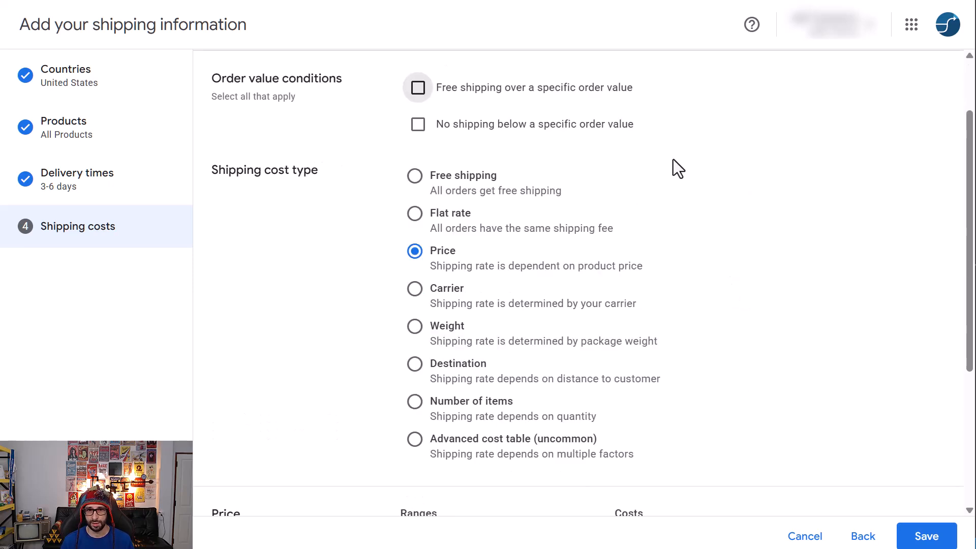
pyautogui.scroll(2, 502, 292)
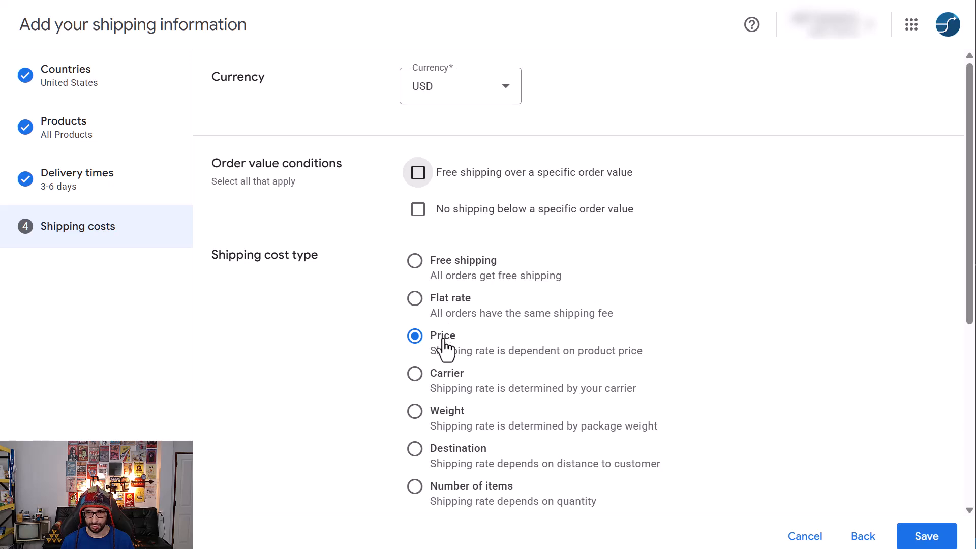
# Step: Try price-based shipping with a fixed $5 cost up to $25, and check the rate types for the range above it
pyautogui.scroll(-5, 666, 360)
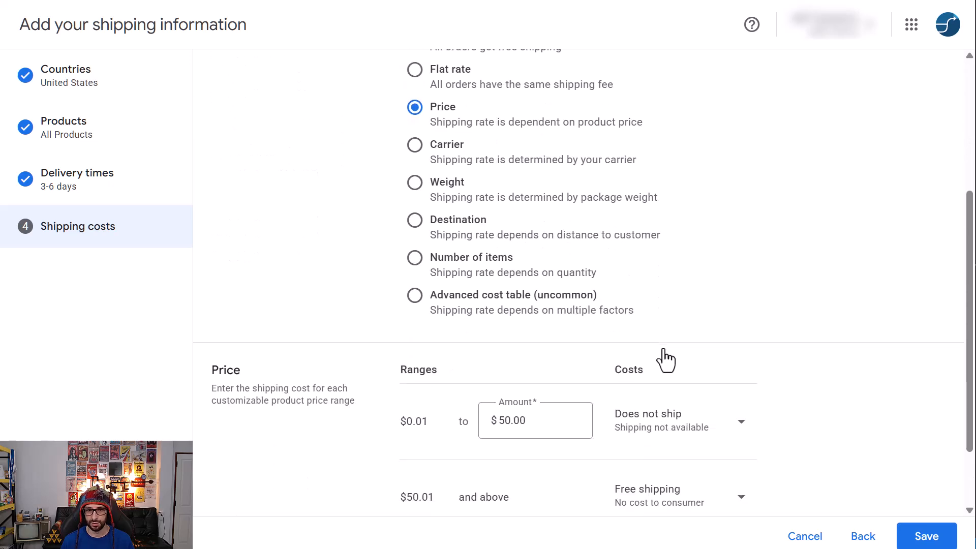
pyautogui.doubleClick(550, 420)
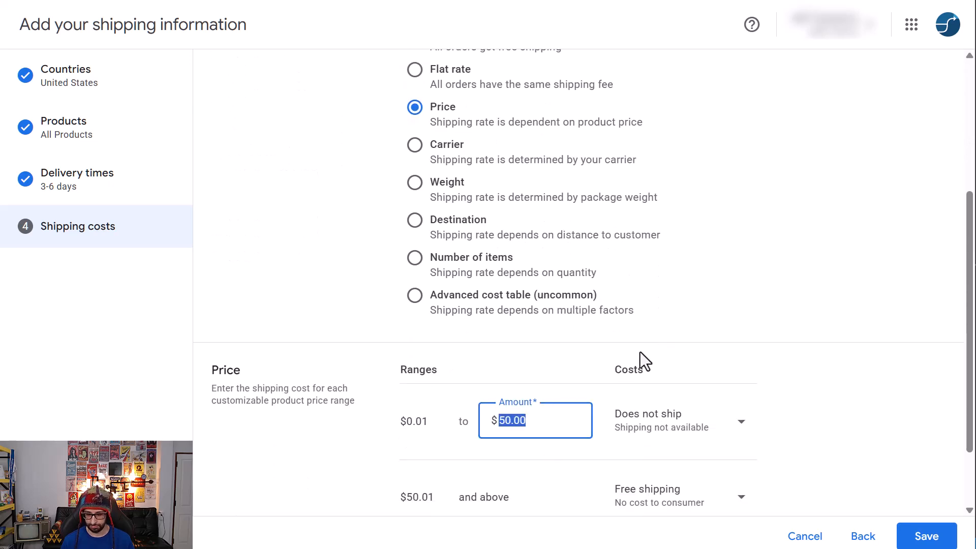
pyautogui.write('25')
pyautogui.click(740, 377)
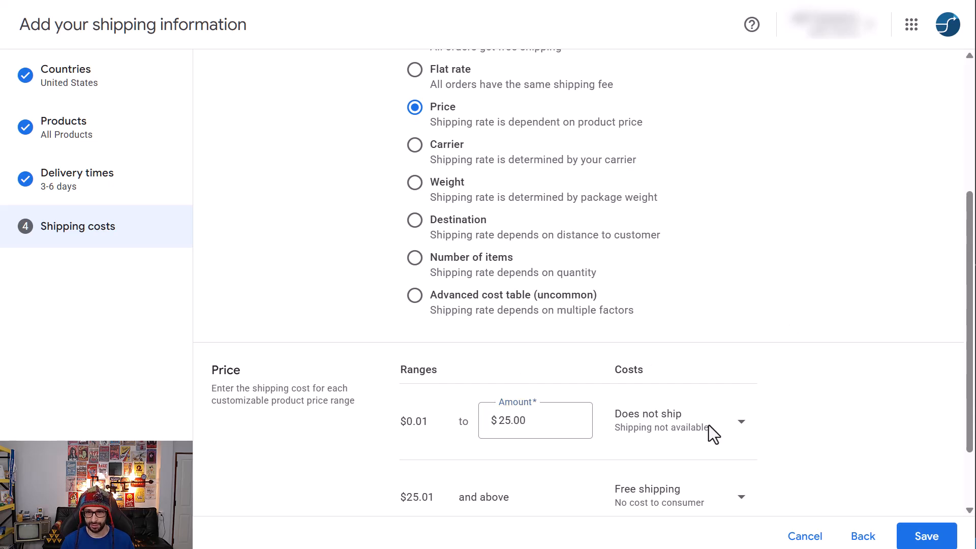
pyautogui.click(741, 425)
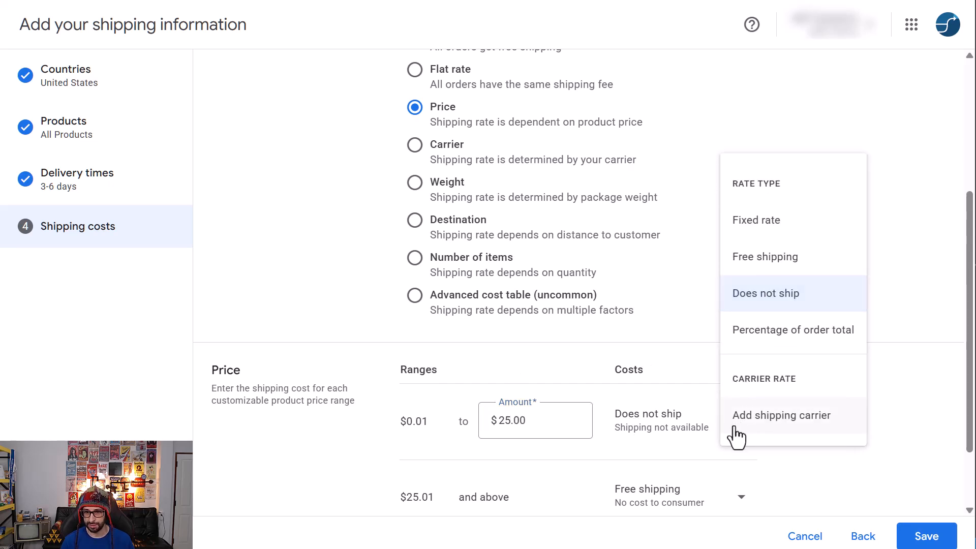
pyautogui.click(768, 225)
pyautogui.write('5')
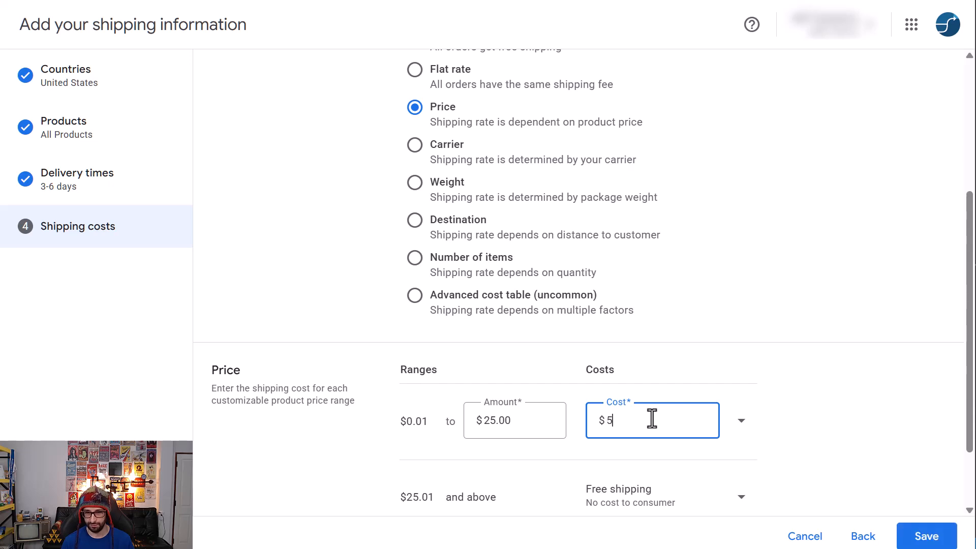
pyautogui.scroll(-2, 651, 421)
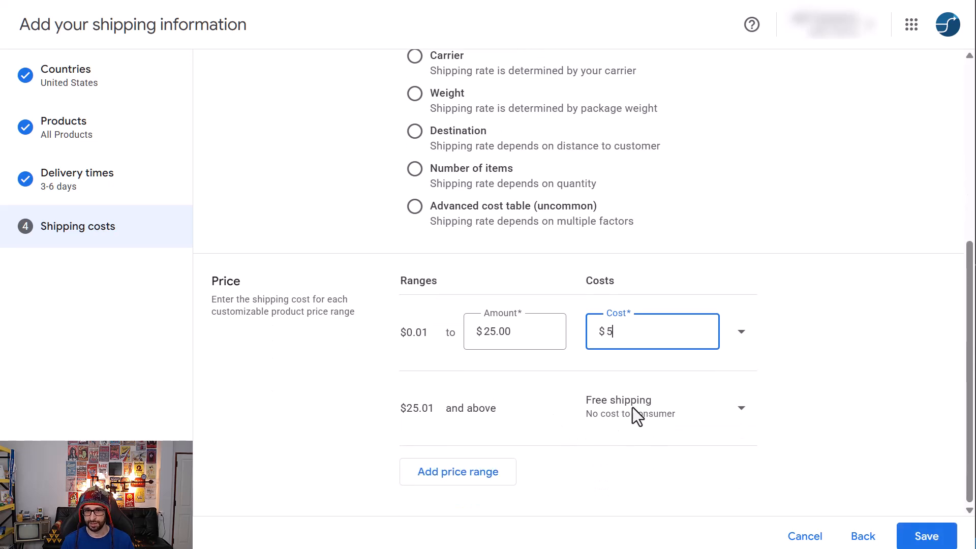
pyautogui.click(727, 411)
pyautogui.click(785, 253)
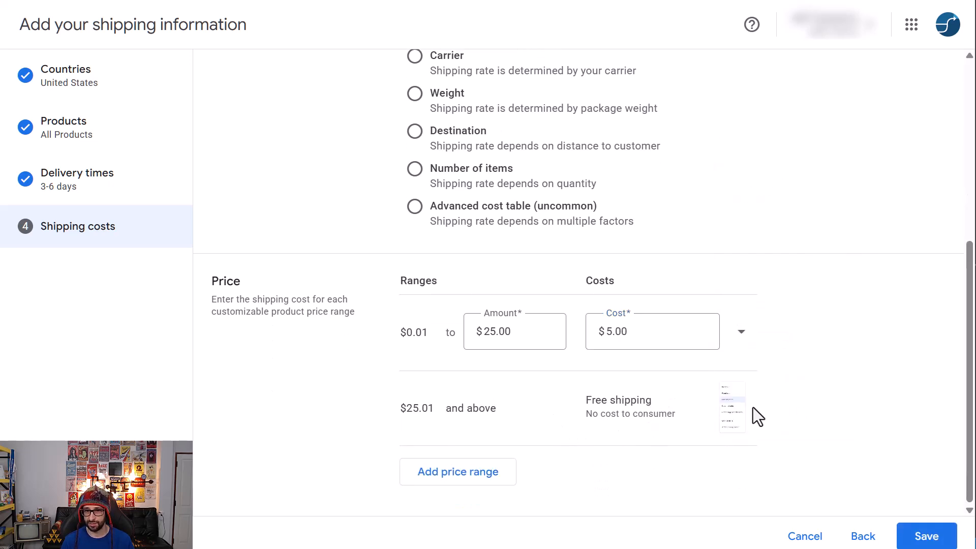
# Step: Try the Weight shipping cost type, switch to Destination and check the selectable states
pyautogui.scroll(5, 682, 388)
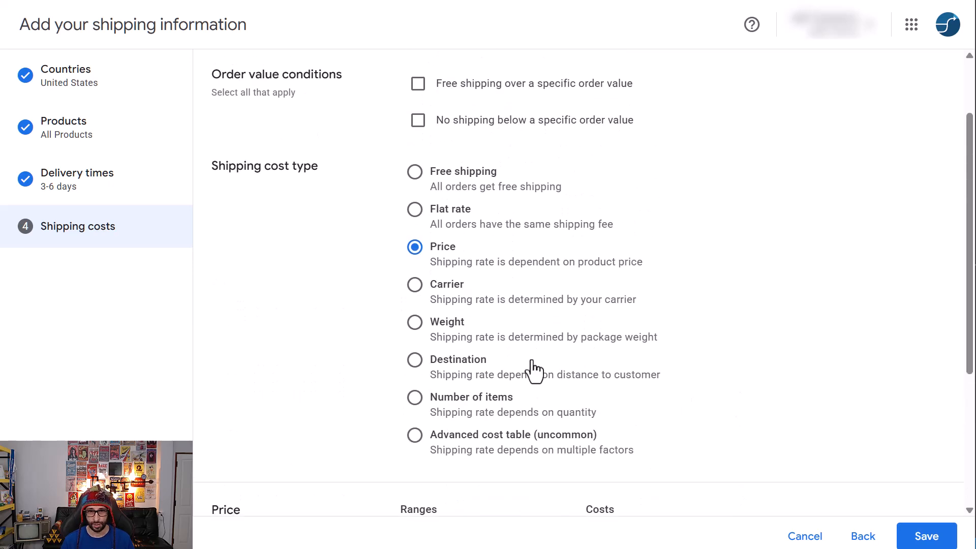
pyautogui.click(455, 297)
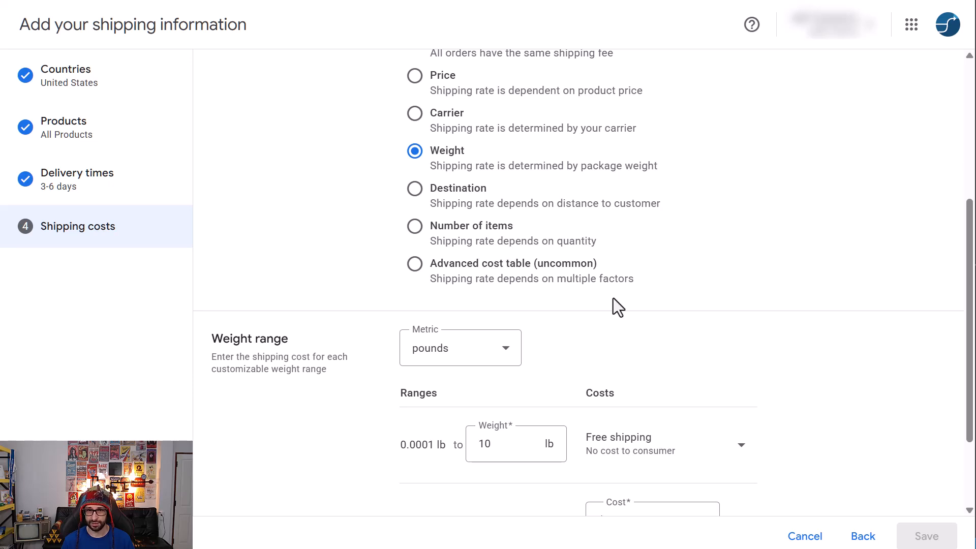
pyautogui.click(466, 193)
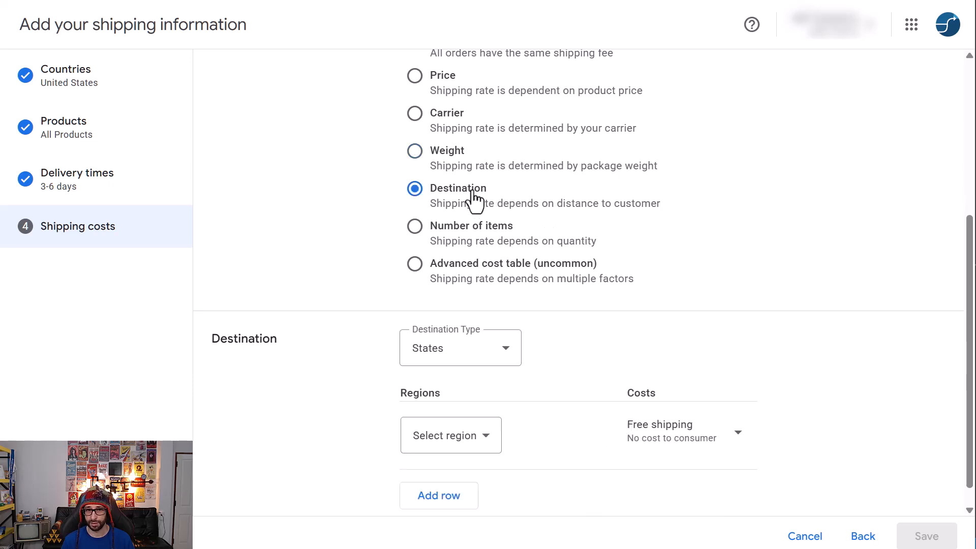
pyautogui.click(480, 449)
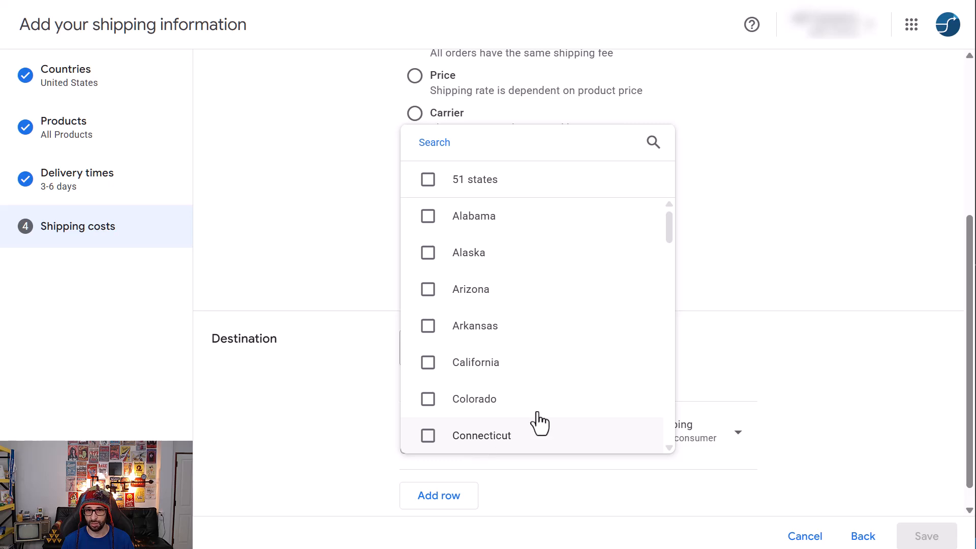
pyautogui.click(780, 305)
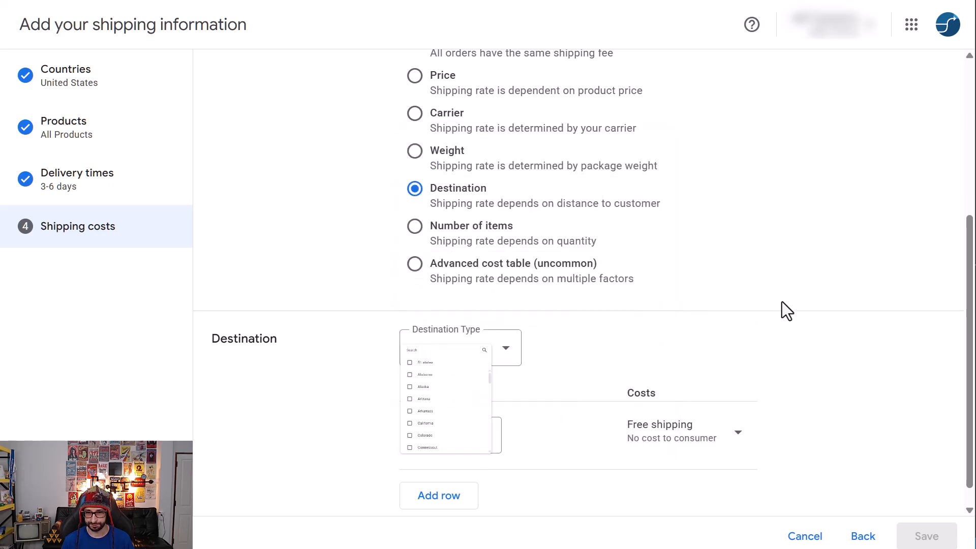
# Step: Try Postal Codes as the destination type and check the zone choices
pyautogui.click(469, 341)
pyautogui.click(469, 341)
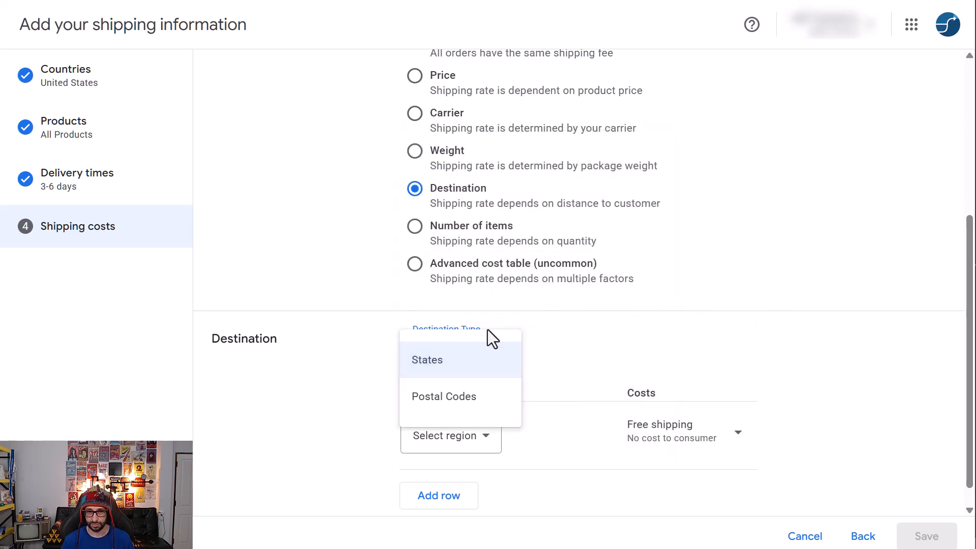
pyautogui.click(459, 402)
pyautogui.click(489, 349)
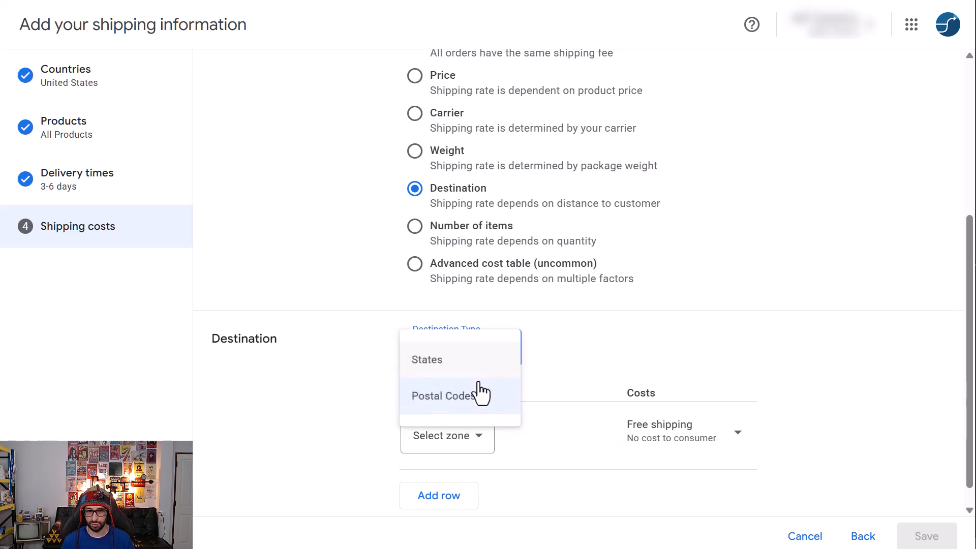
pyautogui.click(431, 438)
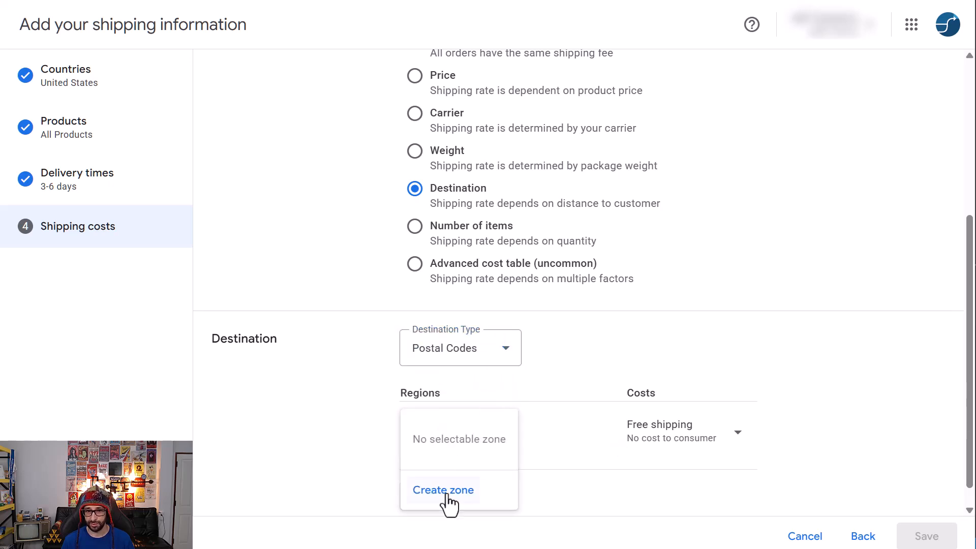
pyautogui.click(364, 430)
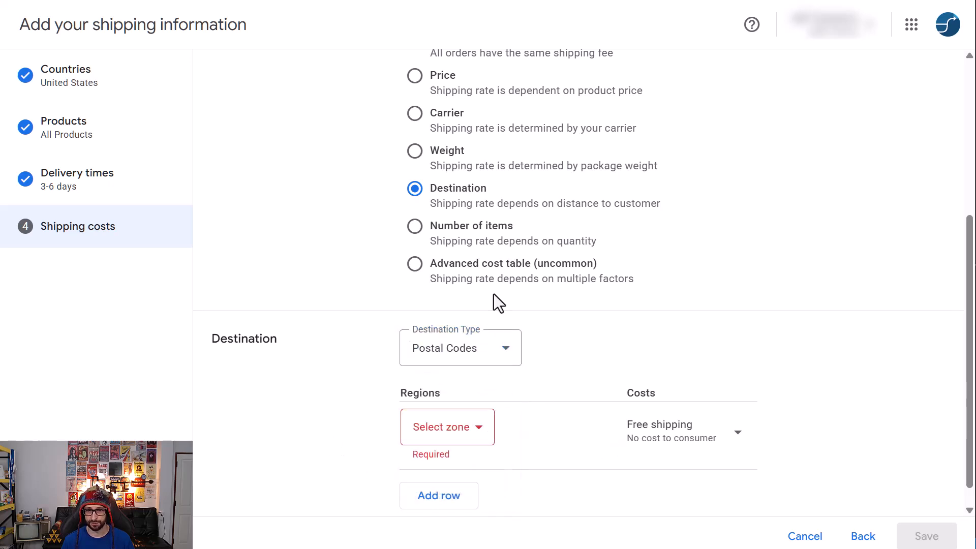
# Step: Try the Number of items and Advanced cost table types, review the example table, and cancel the shipping policy setup
pyautogui.click(451, 237)
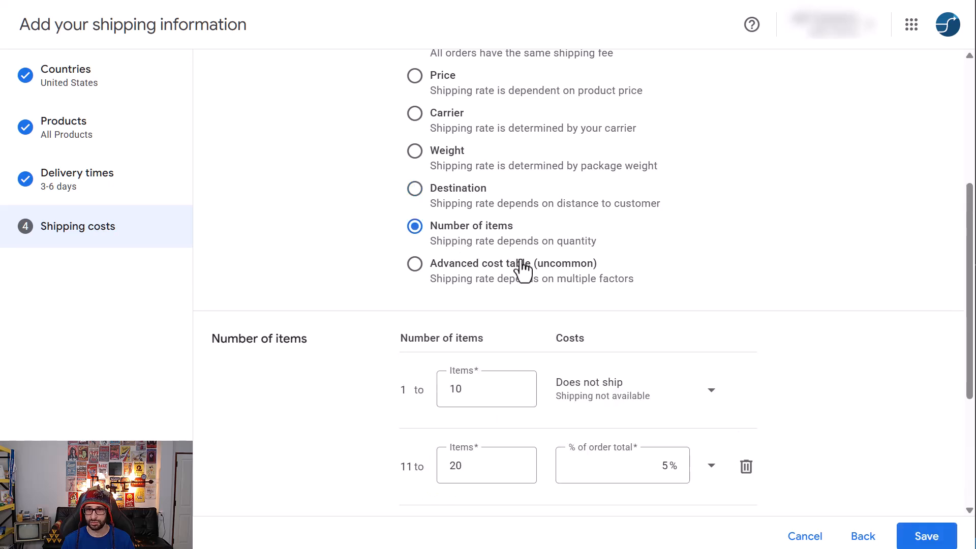
pyautogui.click(494, 275)
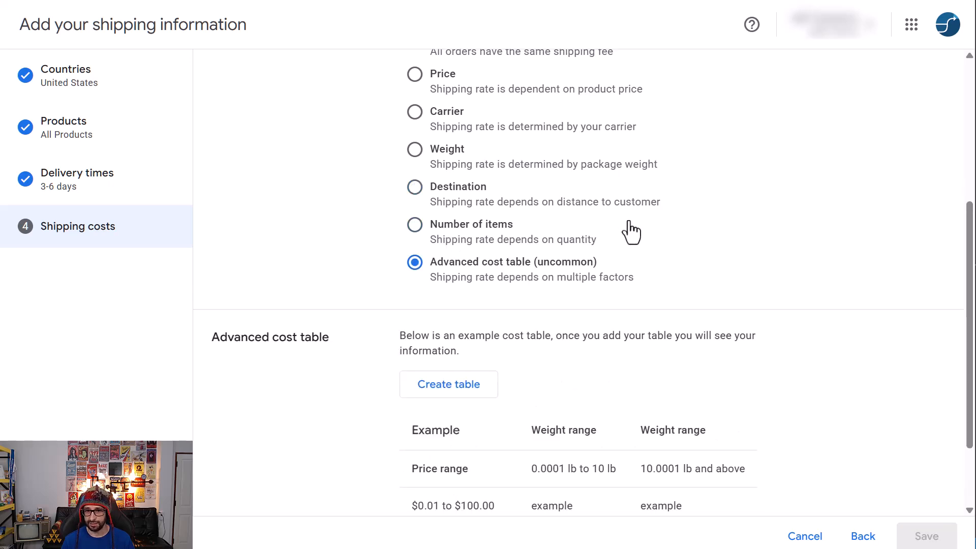
pyautogui.scroll(-2, 632, 233)
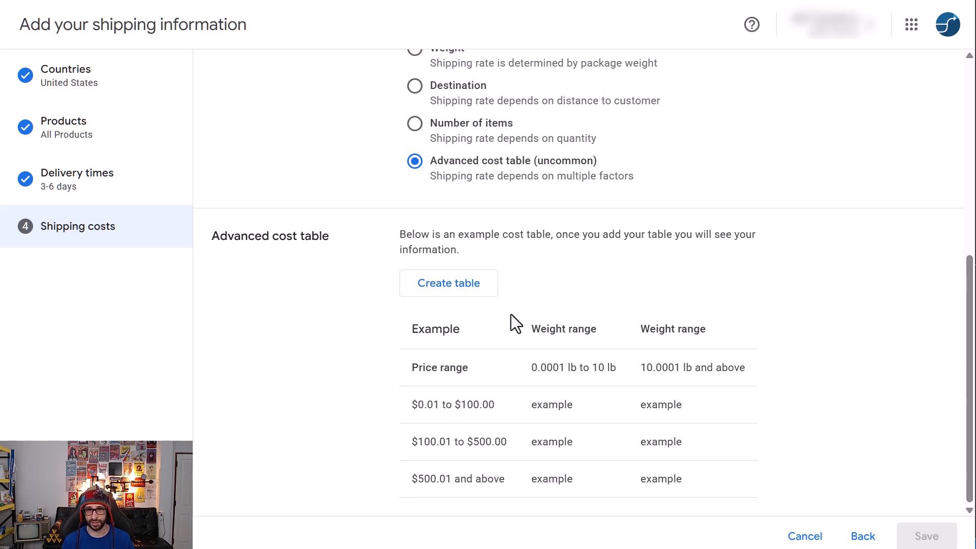
pyautogui.scroll(2, 529, 429)
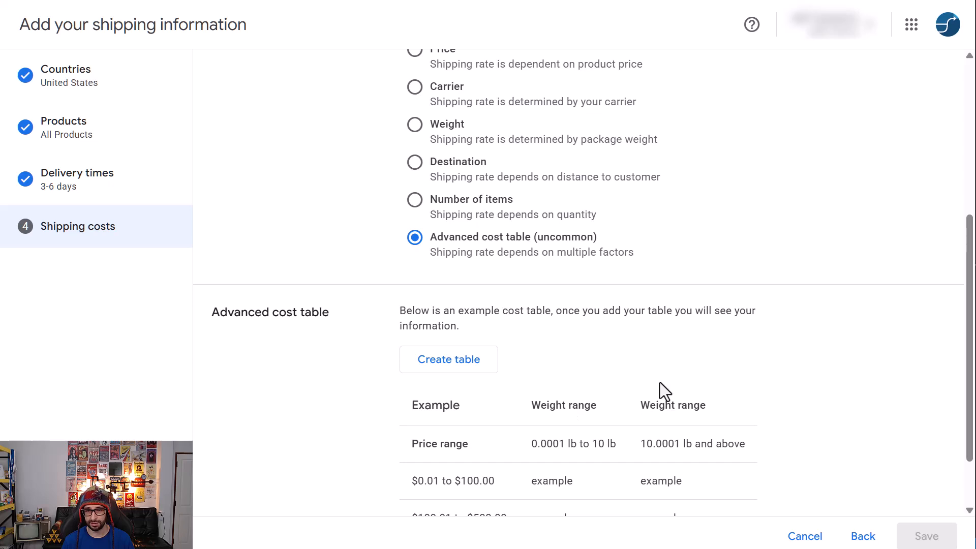
pyautogui.scroll(-1, 642, 294)
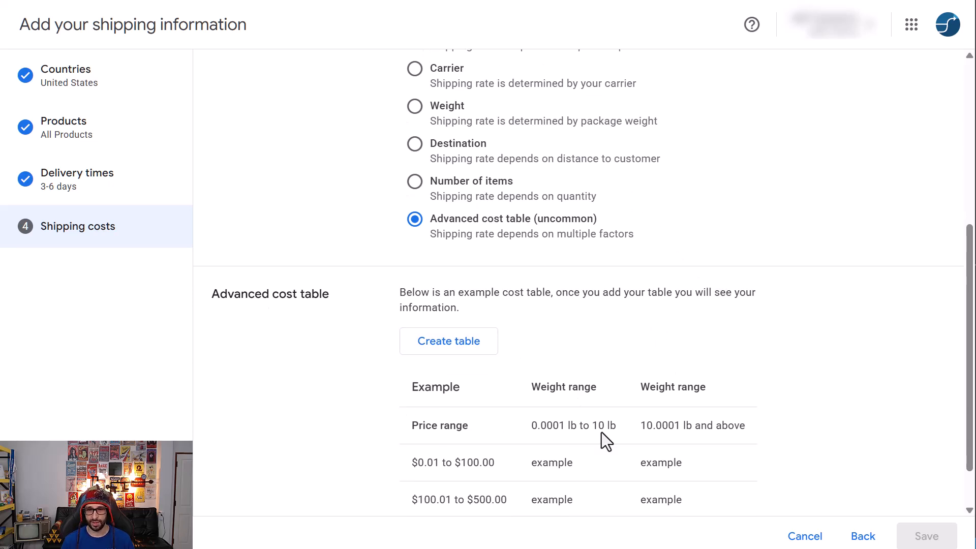
pyautogui.scroll(-1, 612, 392)
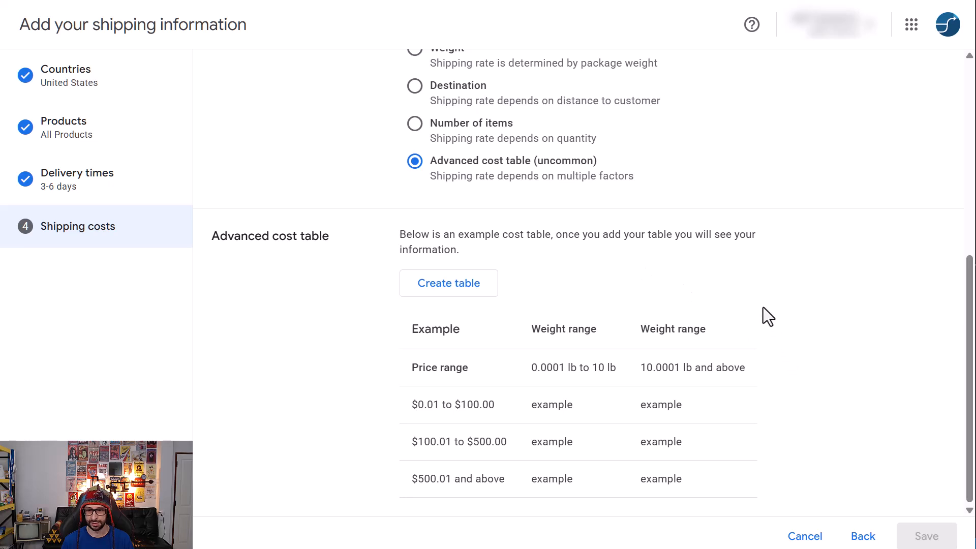
pyautogui.click(805, 536)
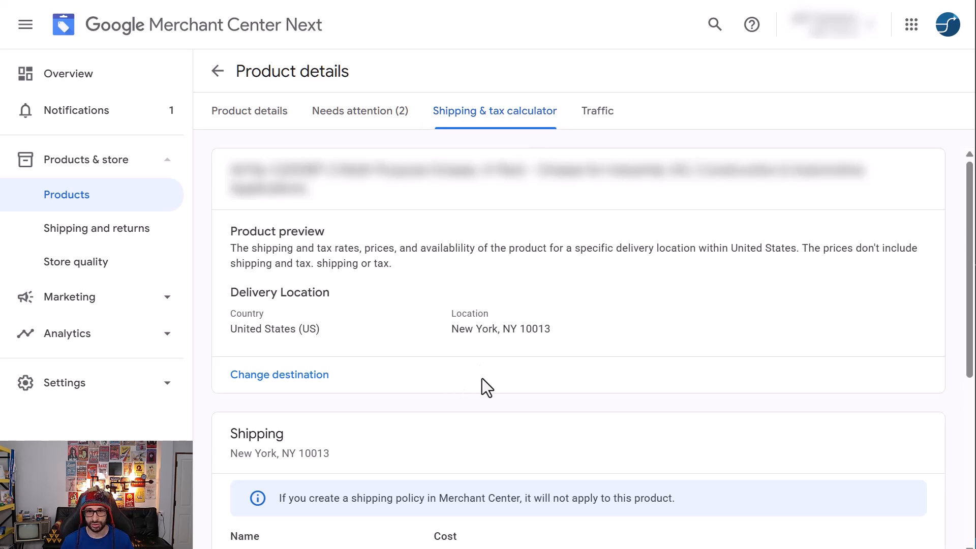
# Step: Change the delivery location to Texas in the product's shipping and tax calculator and review the shipping cost there
pyautogui.scroll(-3, 464, 322)
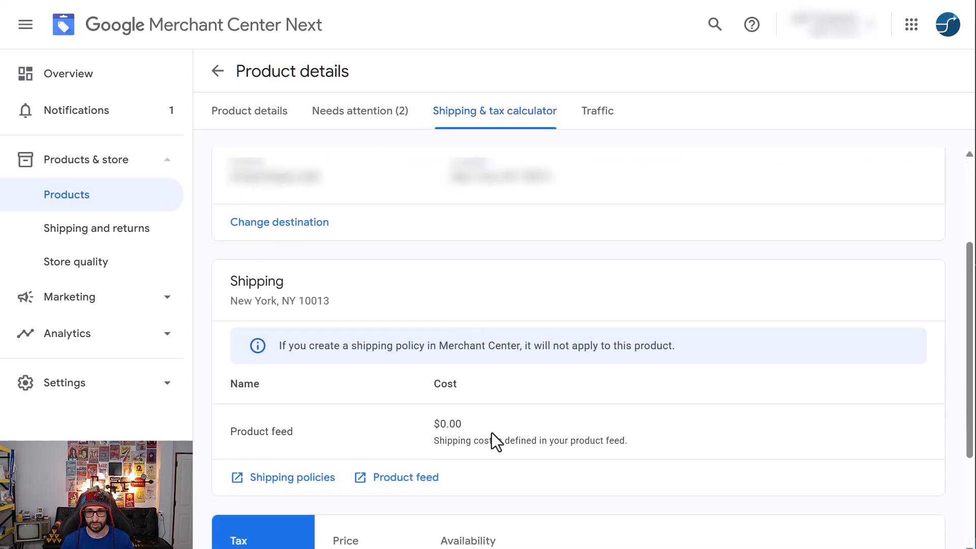
pyautogui.scroll(2, 321, 298)
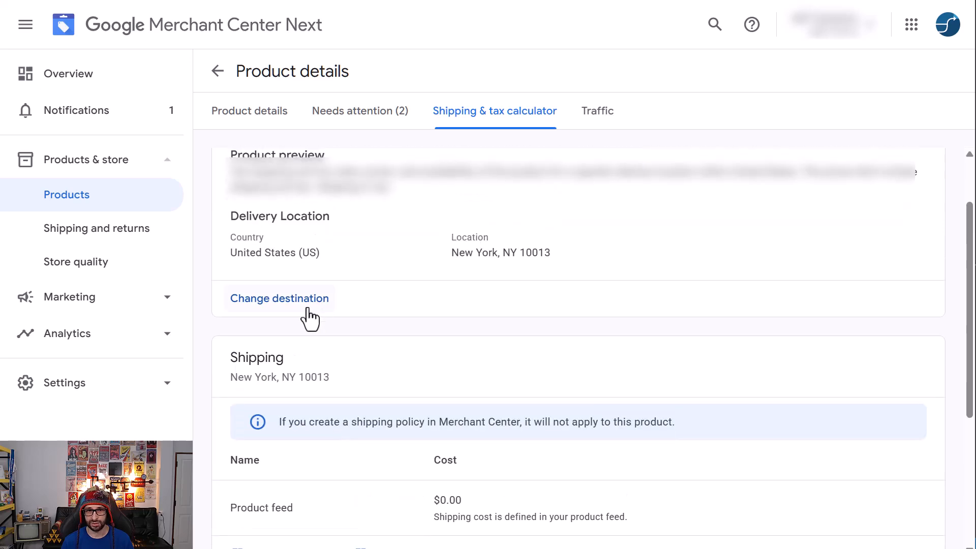
pyautogui.click(303, 299)
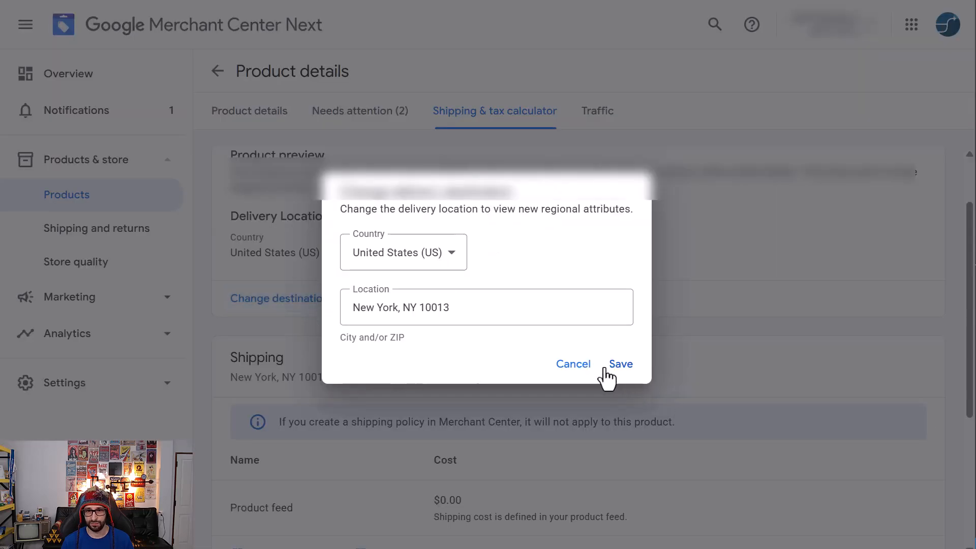
pyautogui.moveTo(487, 319); pyautogui.dragTo(267, 323)
pyautogui.write('texas')
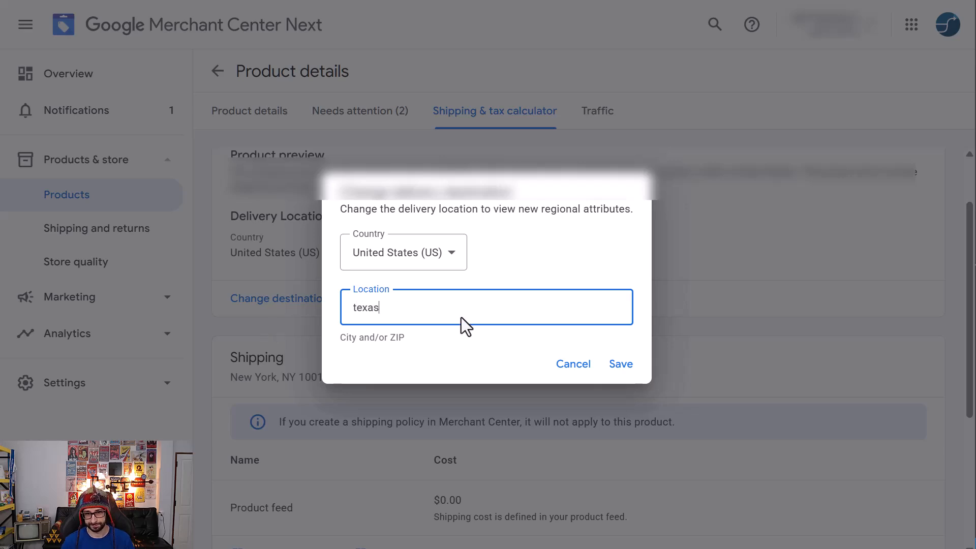
pyautogui.click(607, 365)
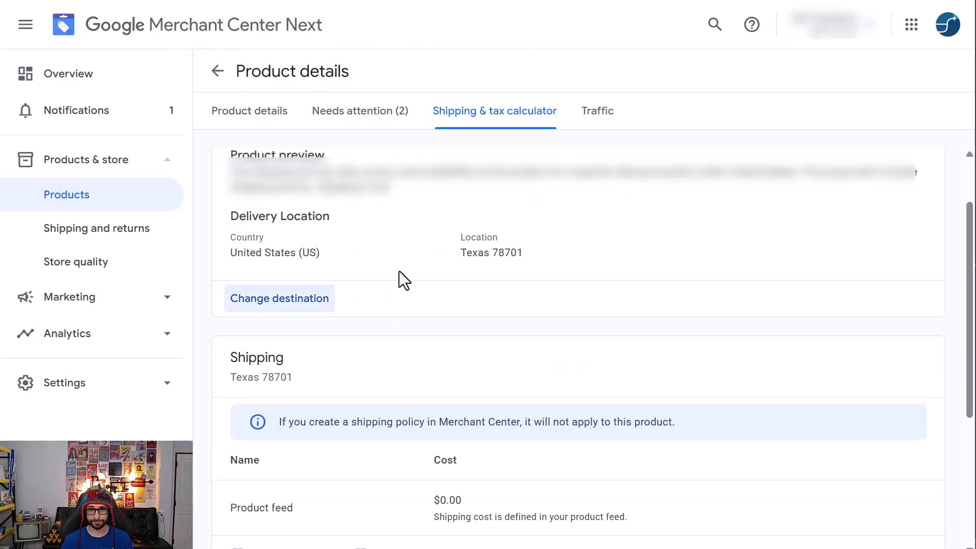
pyautogui.scroll(-2, 483, 458)
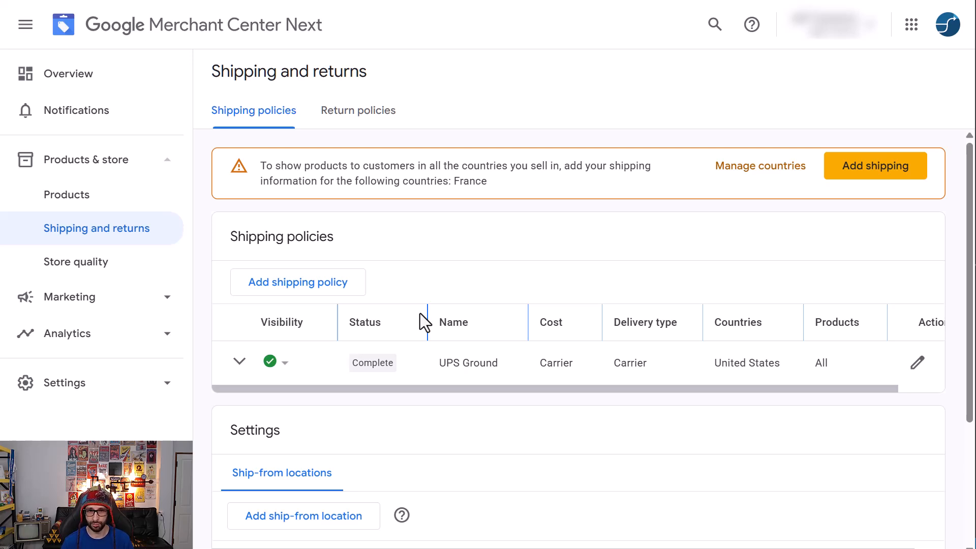
# Step: Check the primary product source under Data sources and the list of products that need attention
pyautogui.click(151, 198)
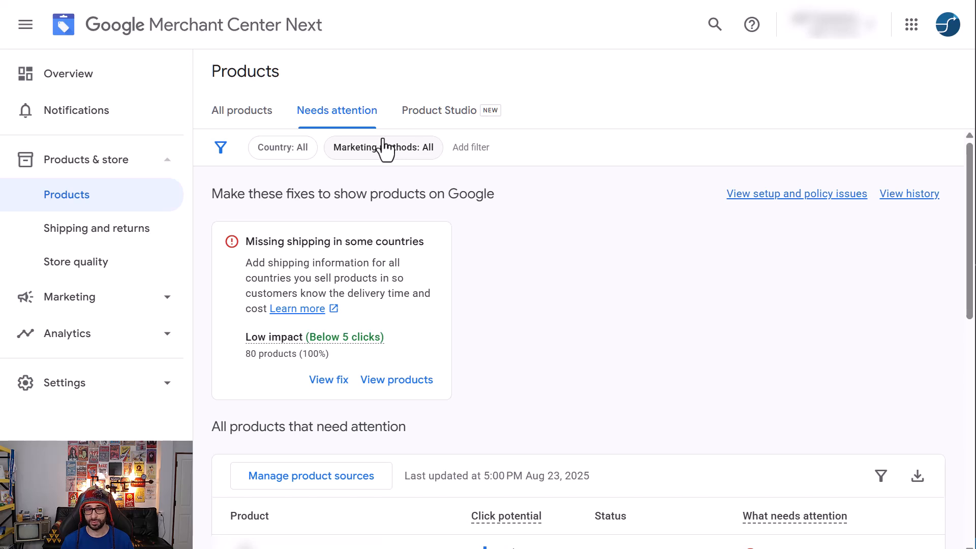
pyautogui.click(152, 384)
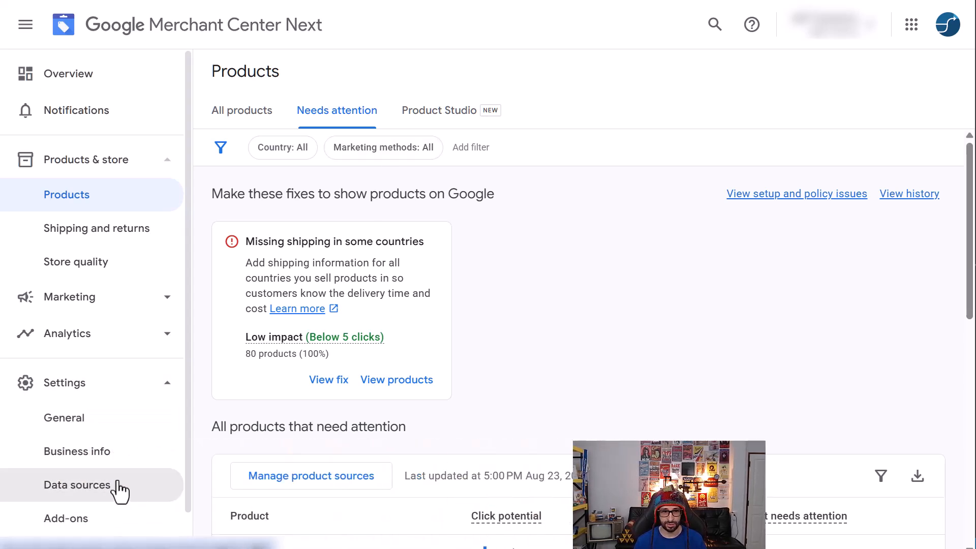
pyautogui.click(122, 484)
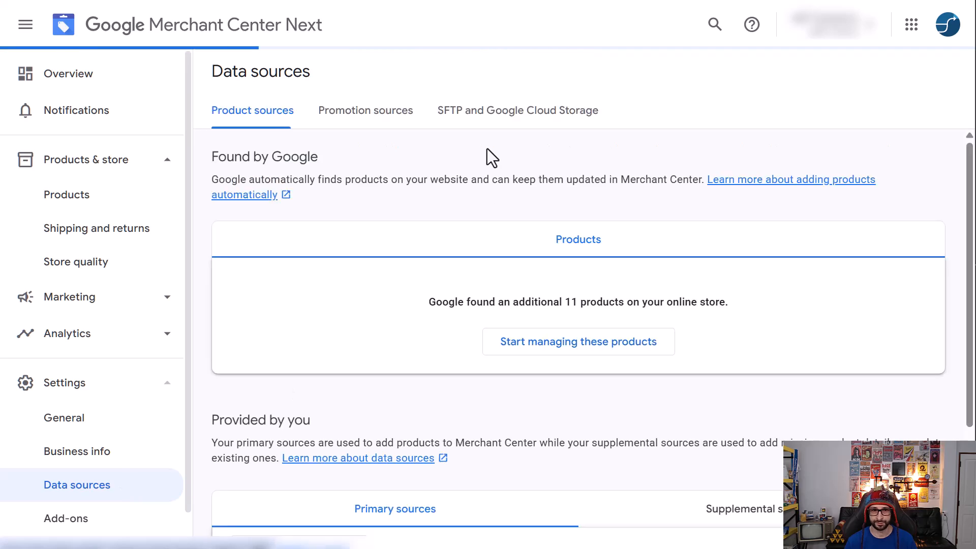
pyautogui.scroll(-3, 496, 173)
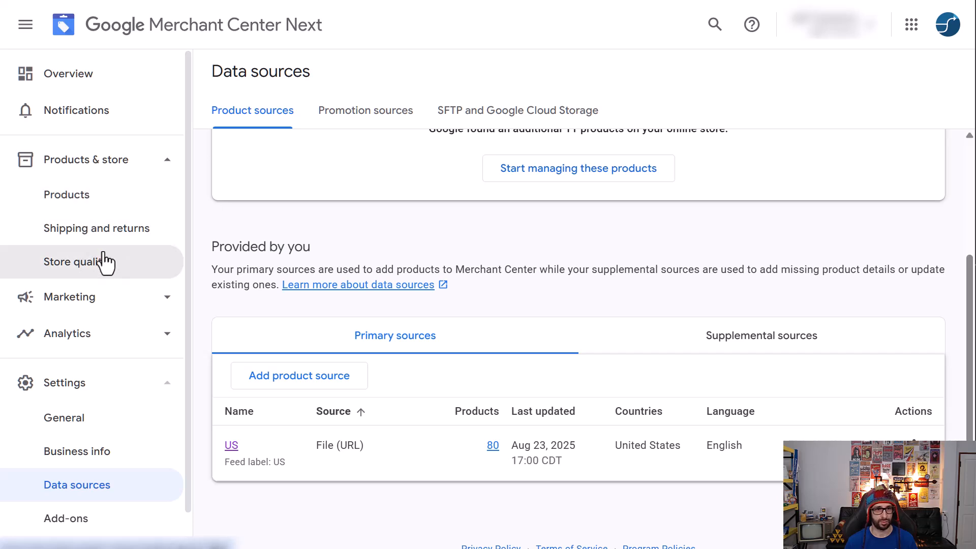
pyautogui.click(89, 207)
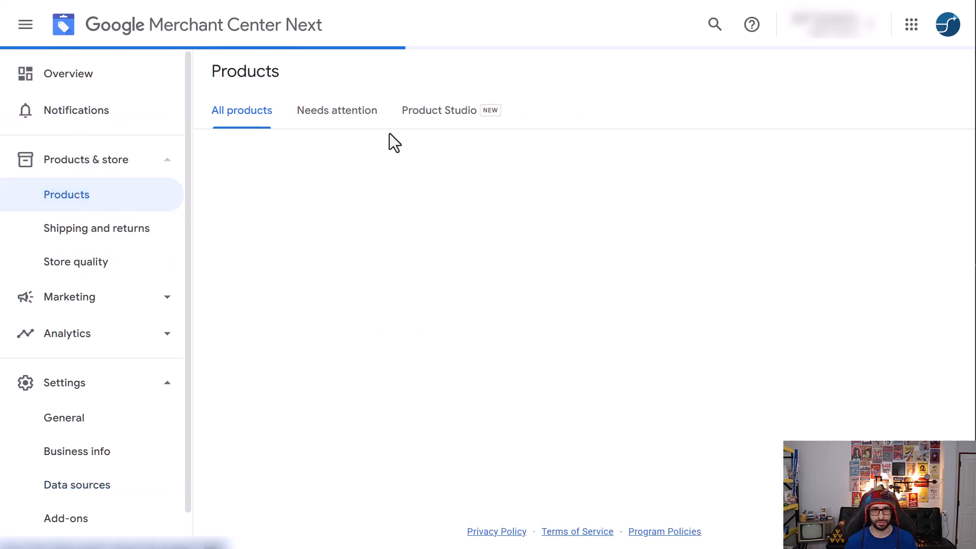
pyautogui.click(357, 121)
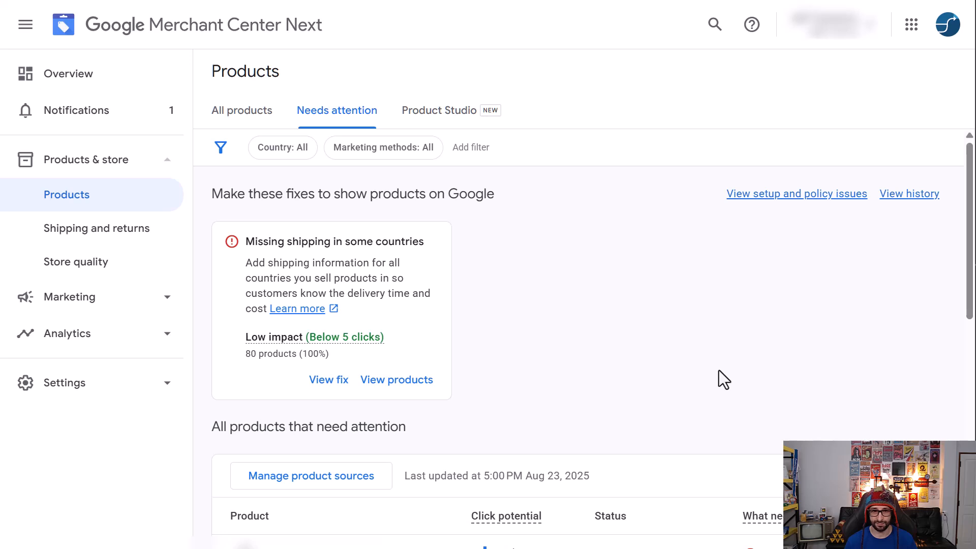
# Step: Check the shipping policies page, and open the attribute rules of the US primary product source under Data sources
pyautogui.click(90, 238)
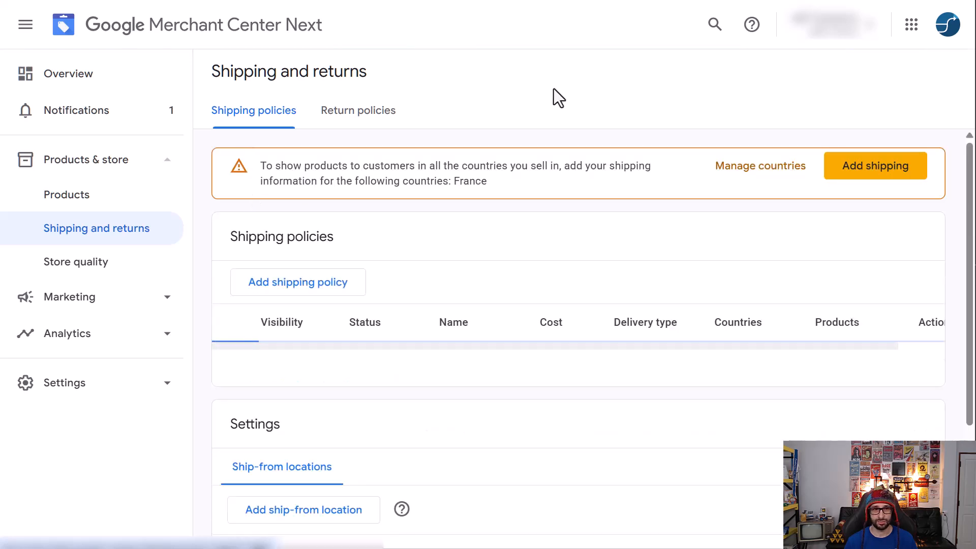
pyautogui.click(133, 395)
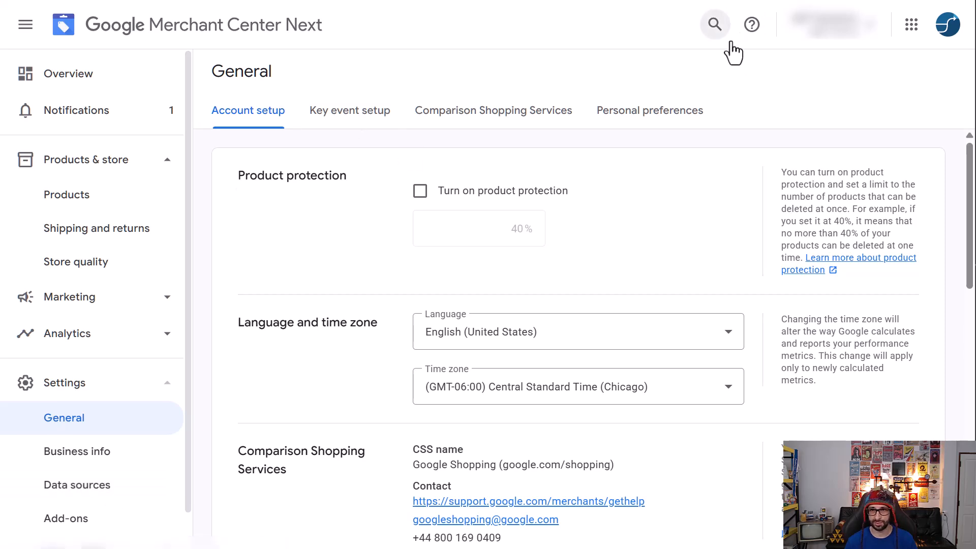
pyautogui.click(115, 484)
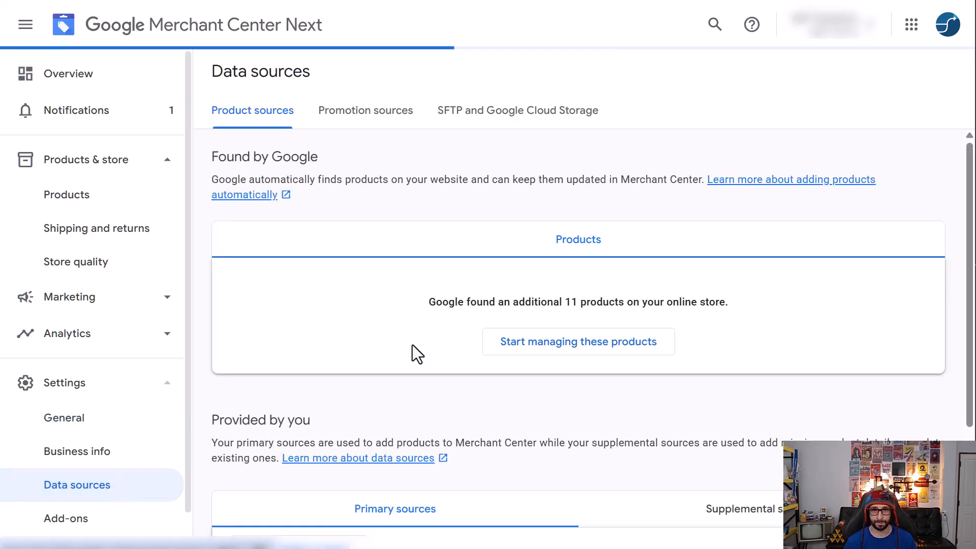
pyautogui.scroll(-4, 470, 275)
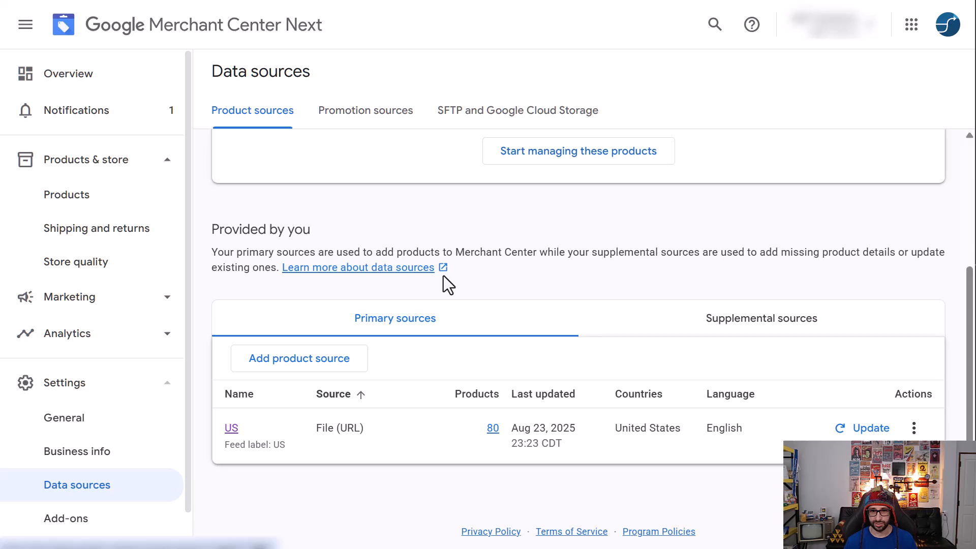
pyautogui.click(235, 433)
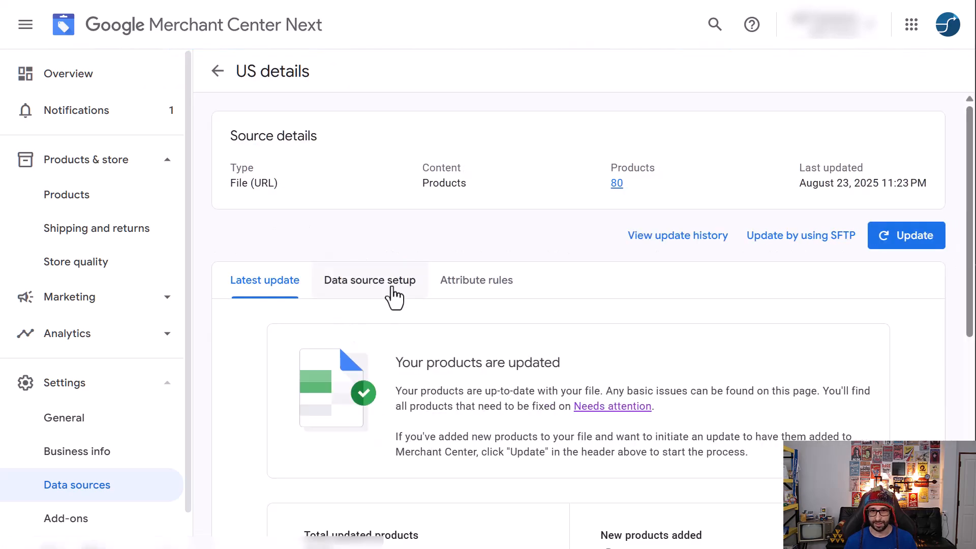
pyautogui.click(485, 298)
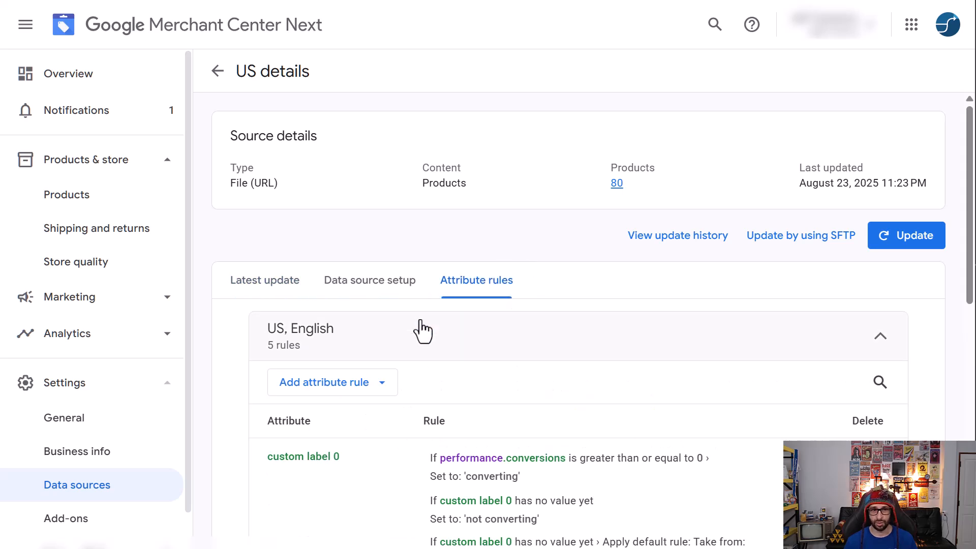
# Step: Start a new attribute rule for the shipping attribute and discard its Set to replacement source
pyautogui.scroll(-1, 96, 408)
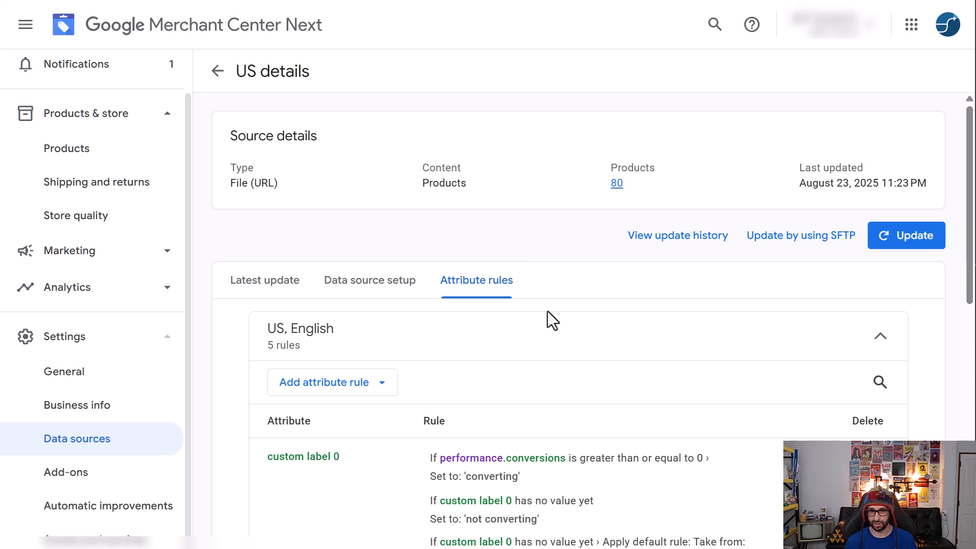
pyautogui.scroll(-1, 406, 381)
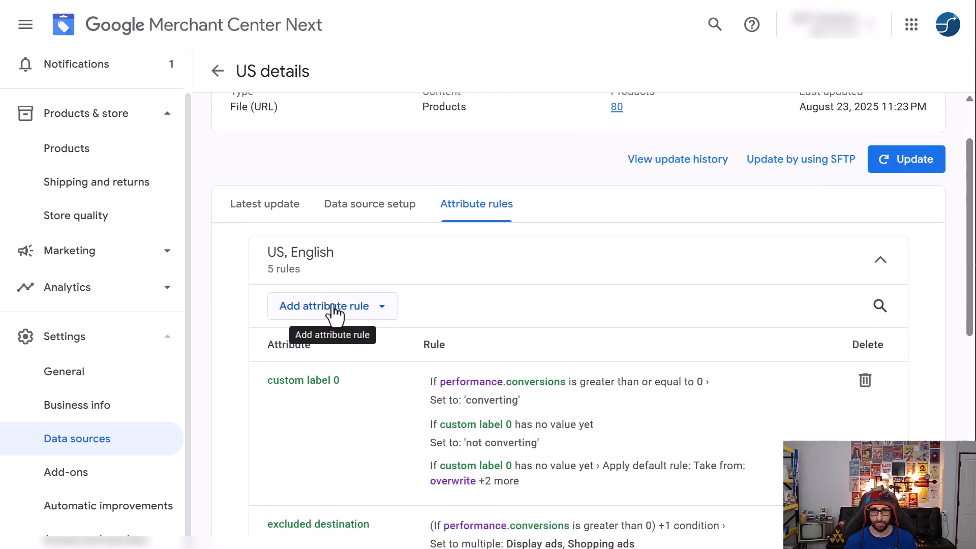
pyautogui.click(333, 311)
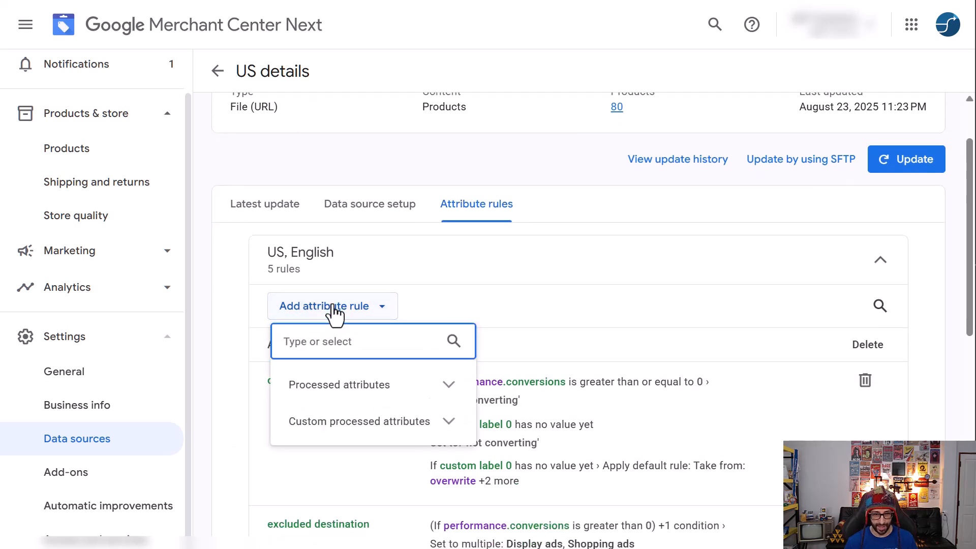
pyautogui.write('ship')
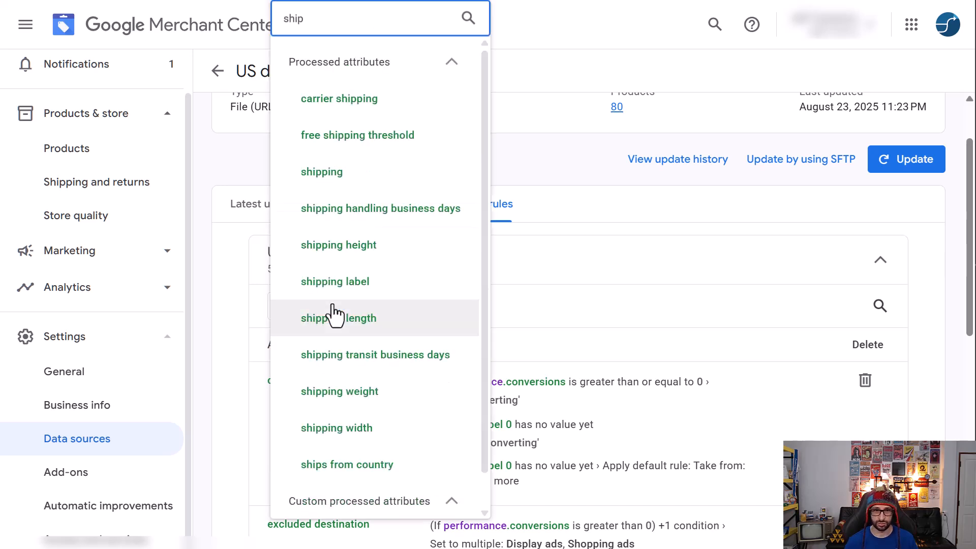
pyautogui.click(338, 184)
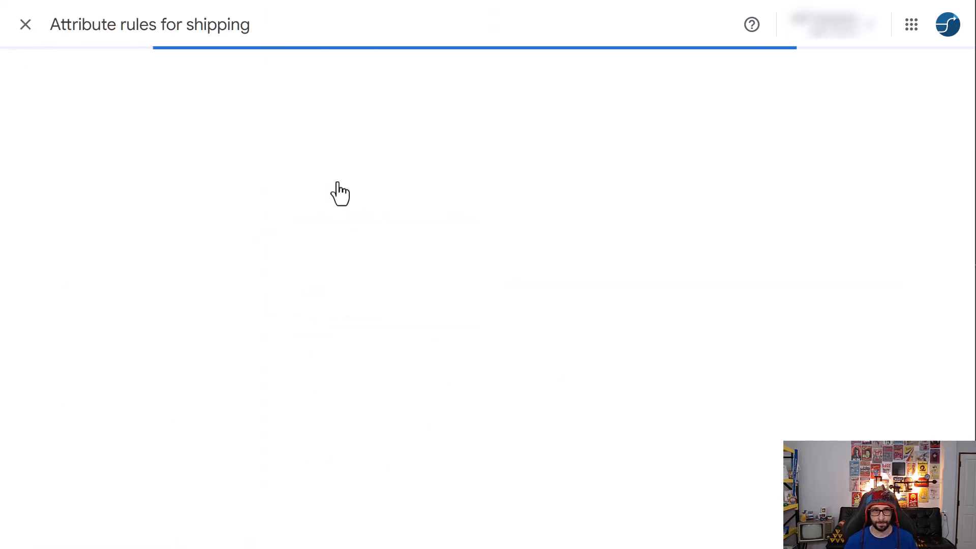
pyautogui.scroll(-3, 465, 233)
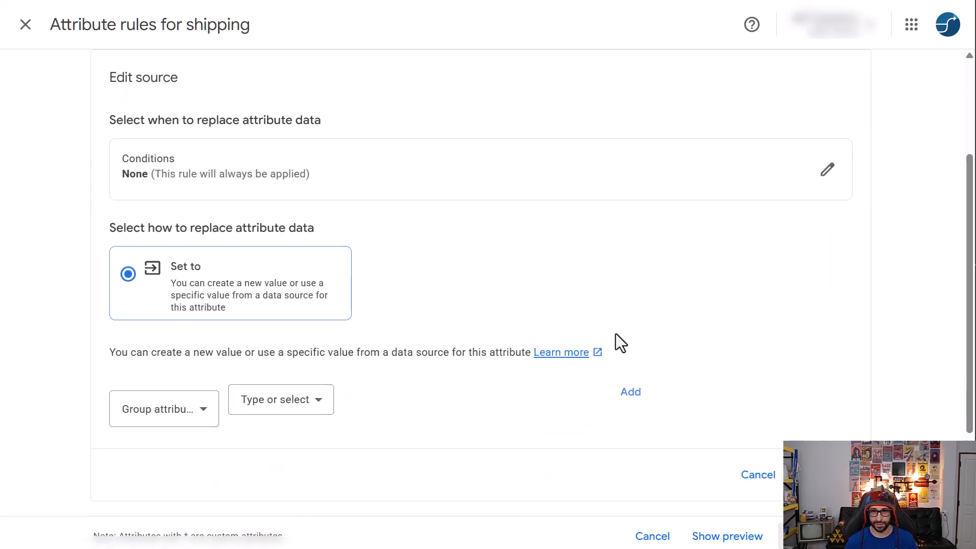
pyautogui.click(758, 474)
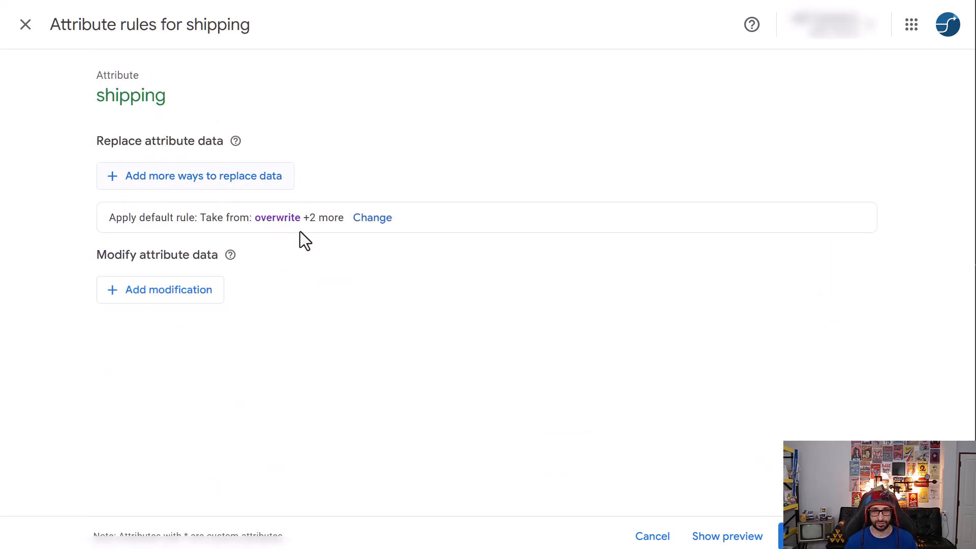
# Step: Add a modification to the shipping attribute with the Clear operation and no conditions
pyautogui.click(147, 298)
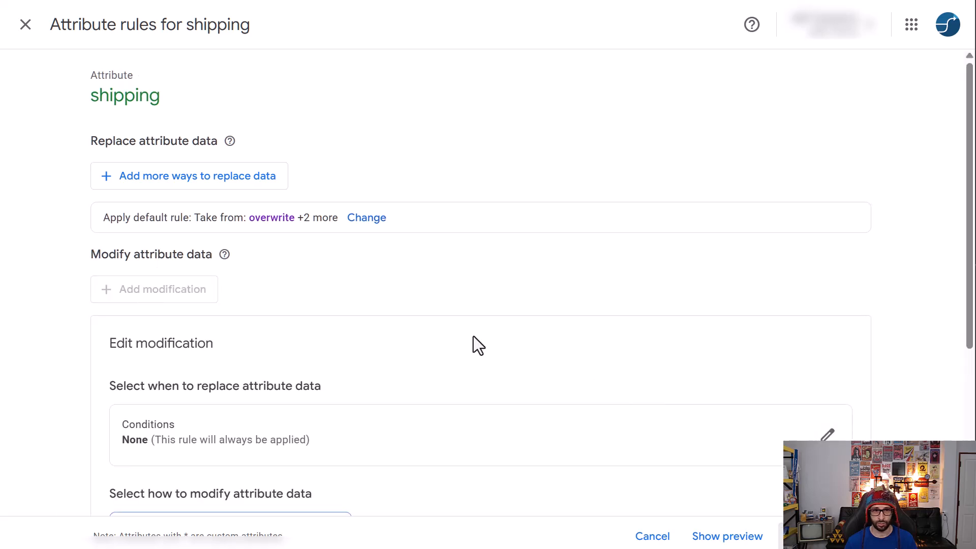
pyautogui.scroll(-3, 473, 412)
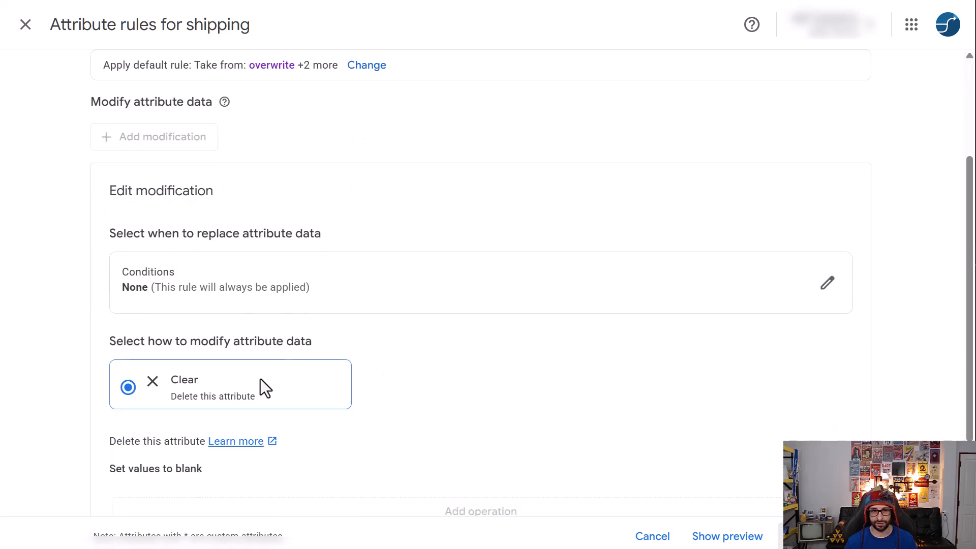
pyautogui.scroll(-2, 667, 413)
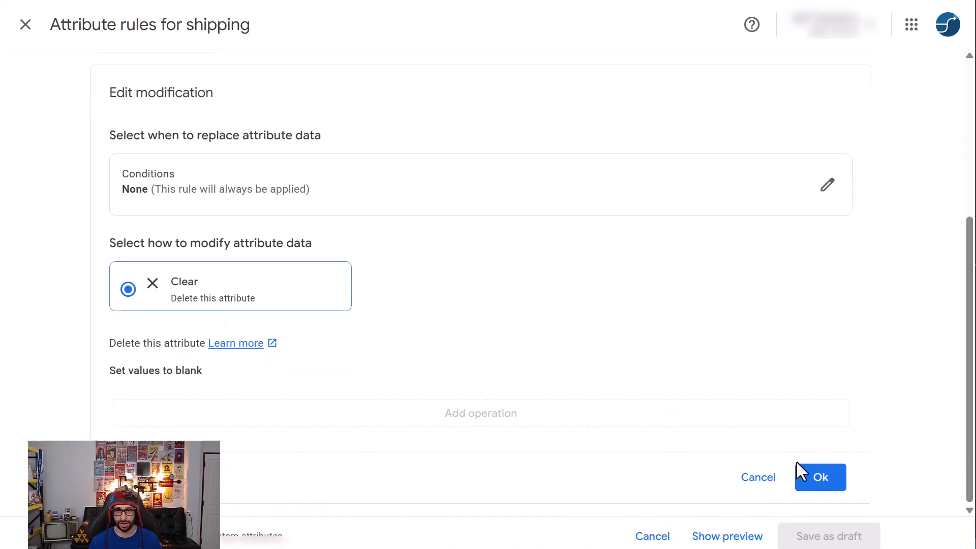